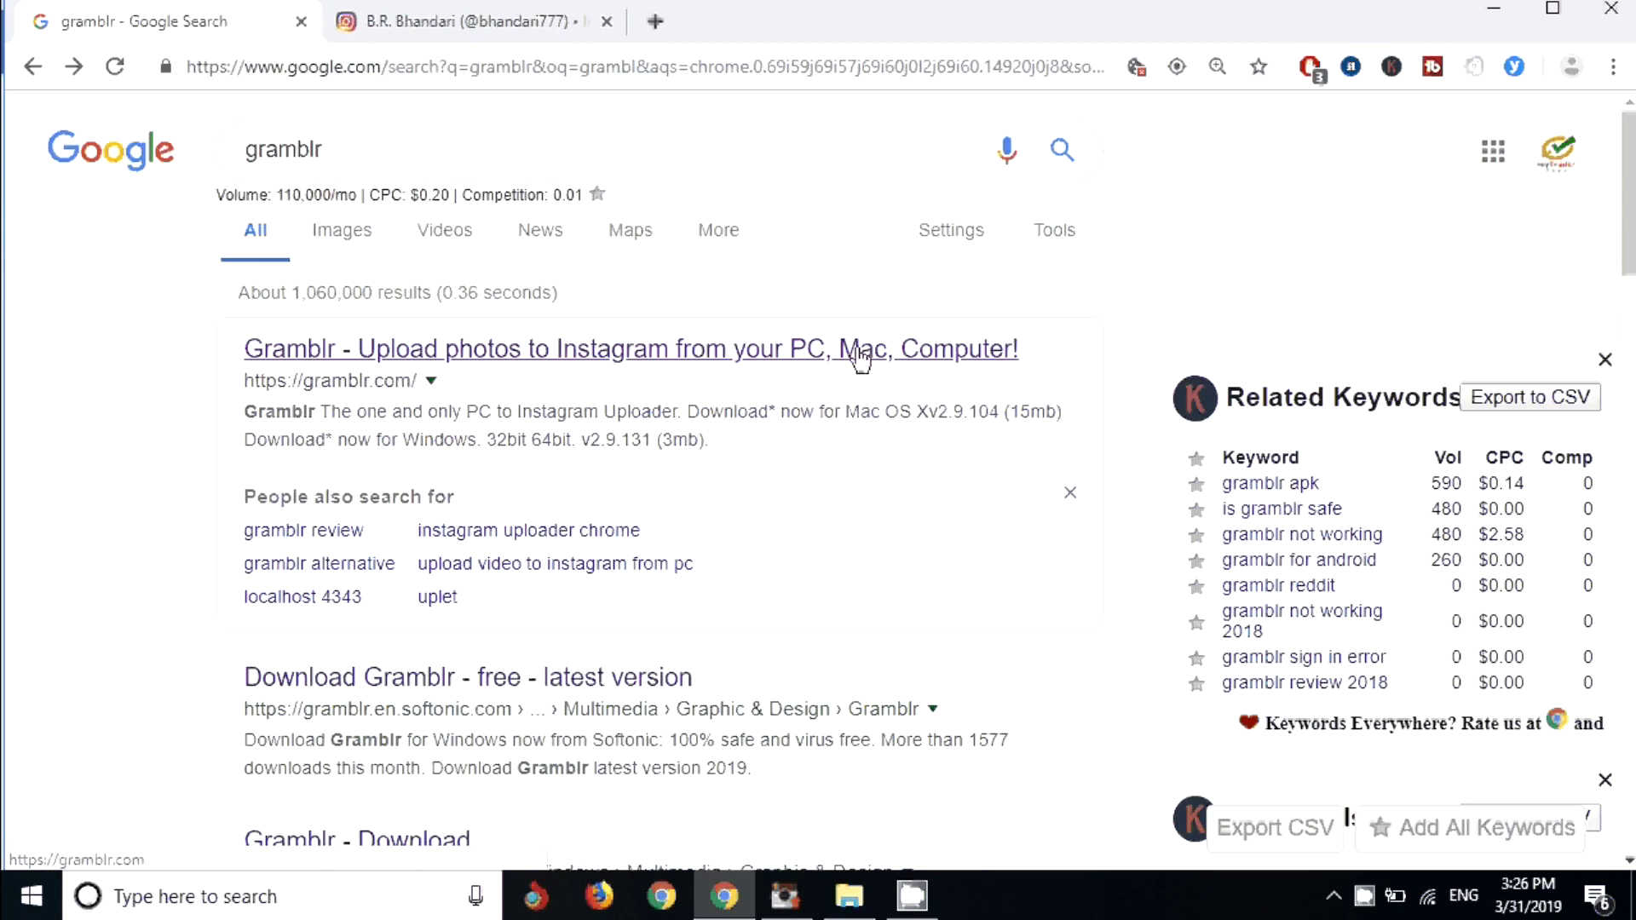
- Open the official Gramblr uploader site, then bring the Gramblr desktop uploader to the front
left_click(859, 349)
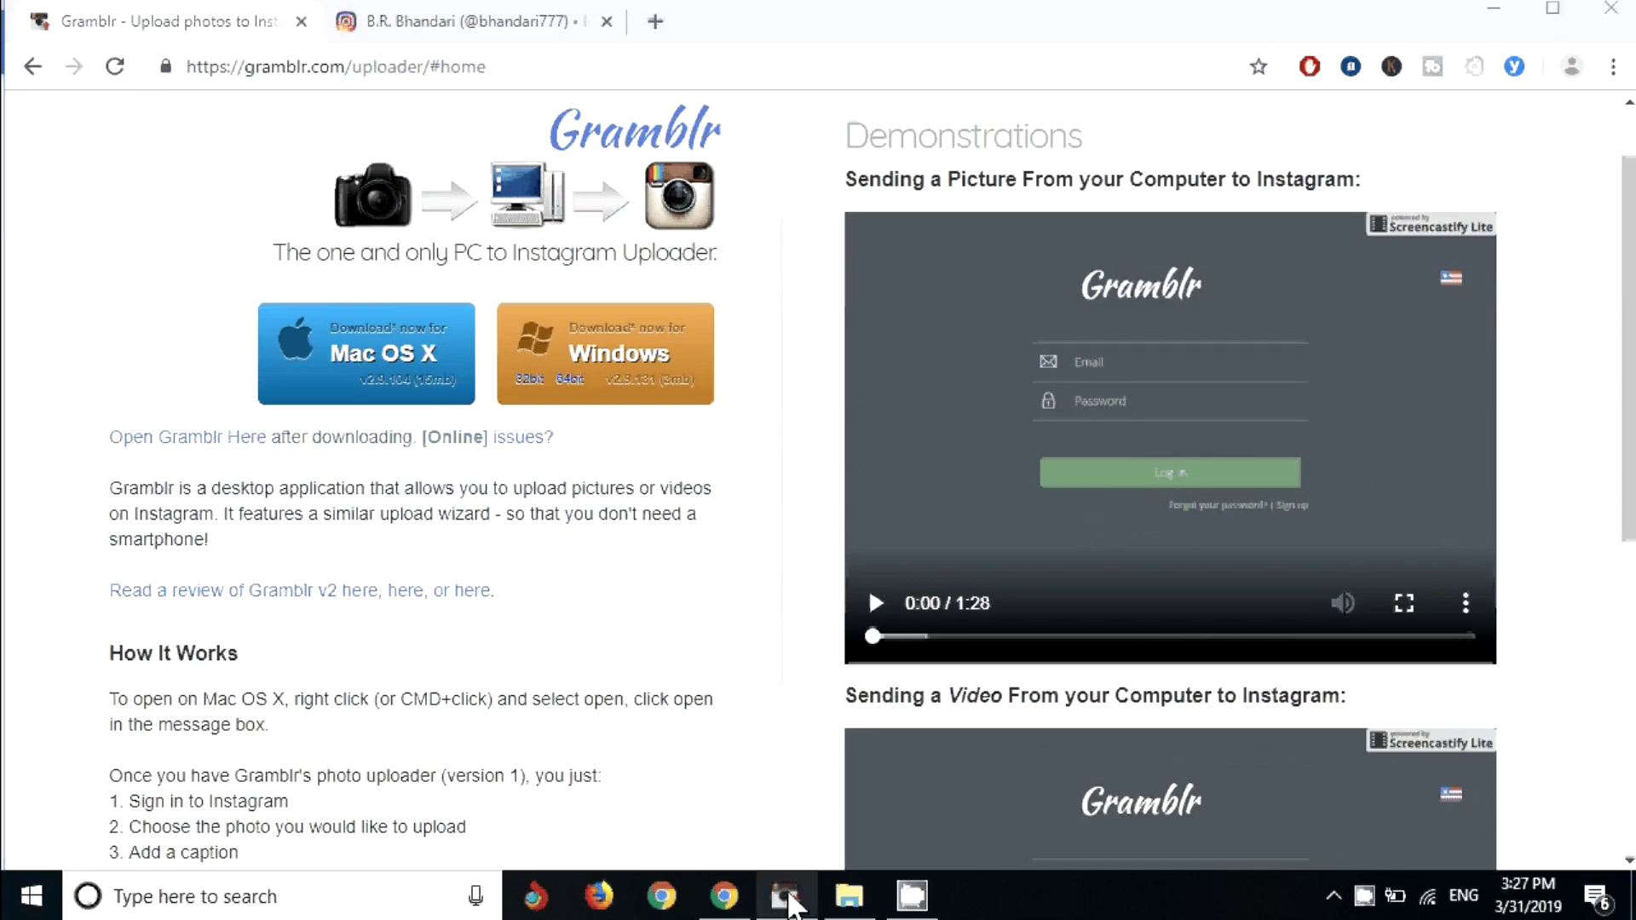
left_click(785, 895)
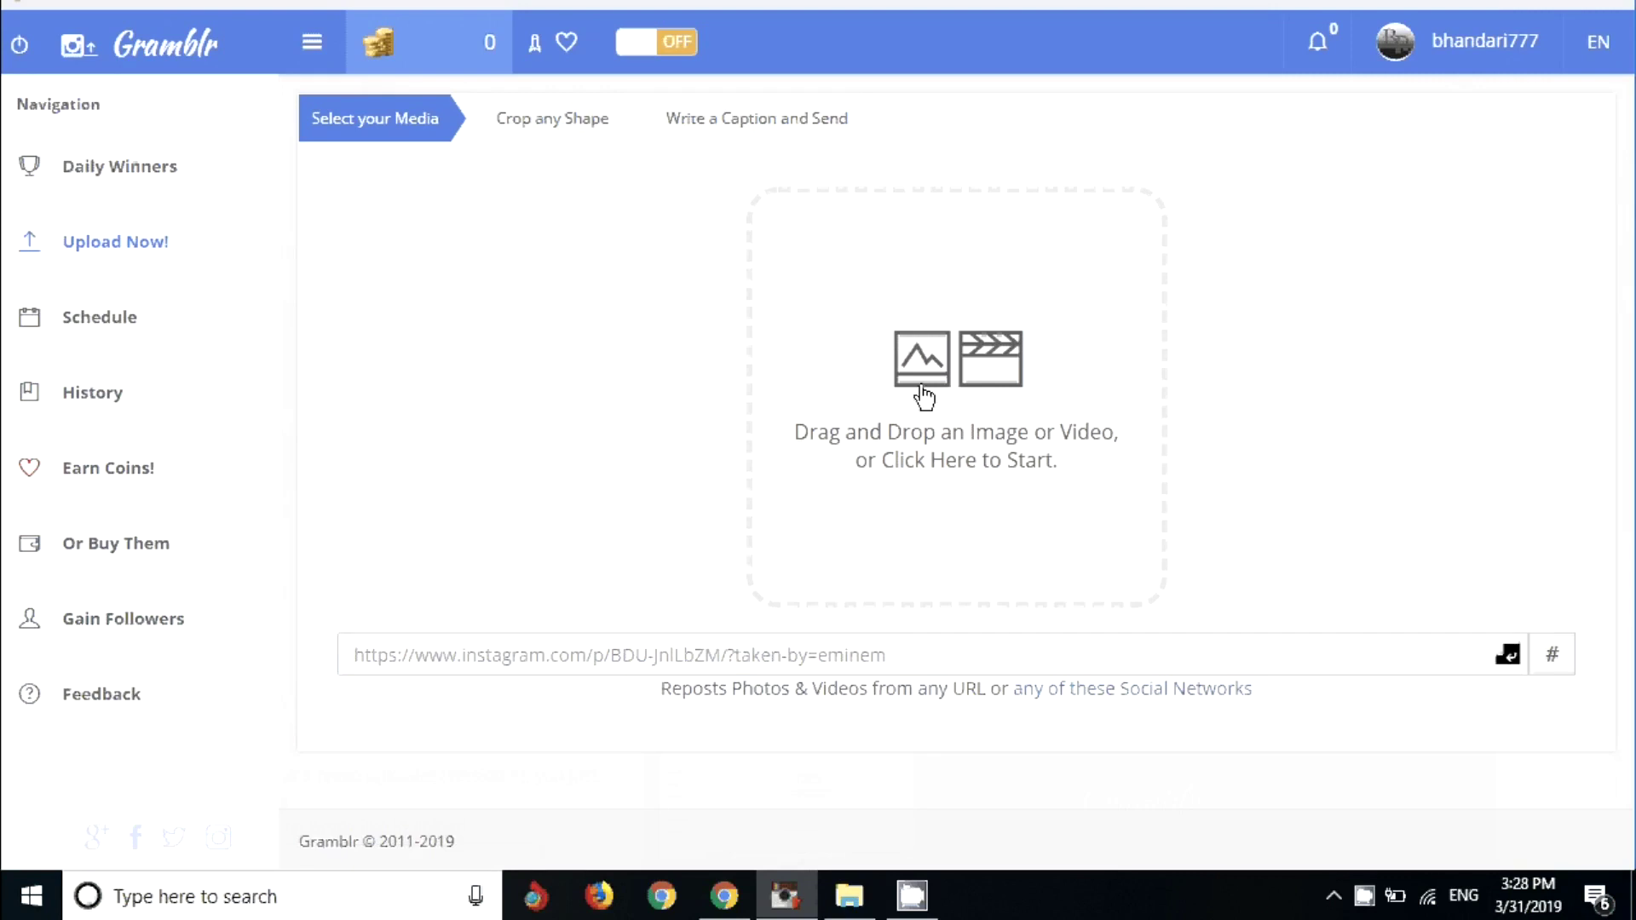
- Begin choosing a video file to upload in Gramblr
left_click(998, 366)
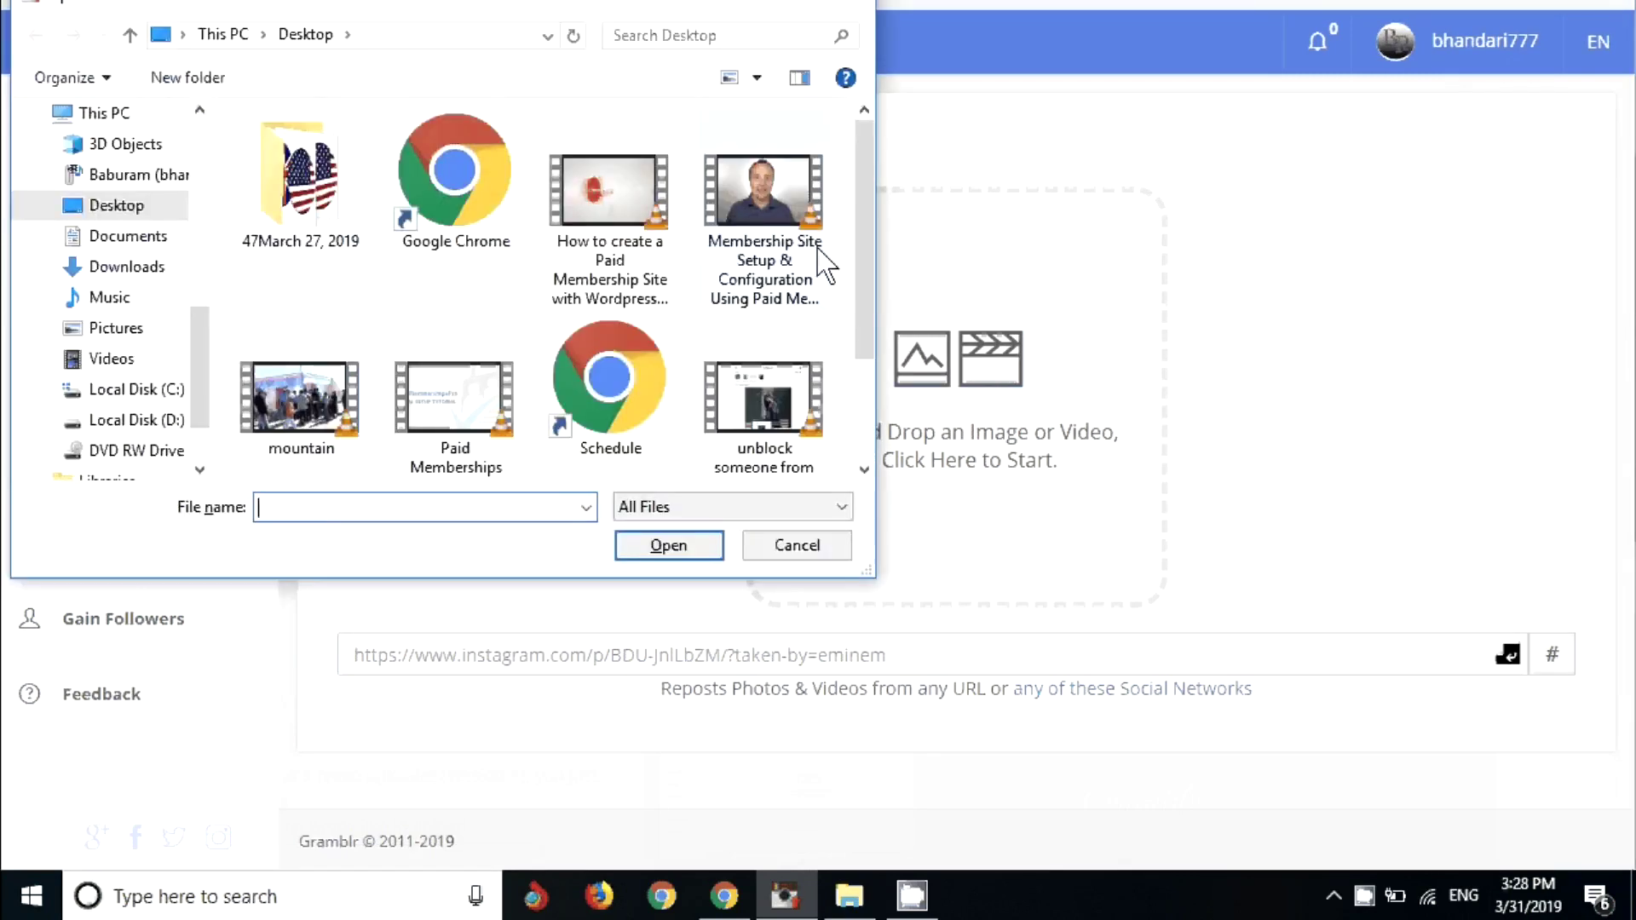
left_click_drag(861, 332, 865, 399)
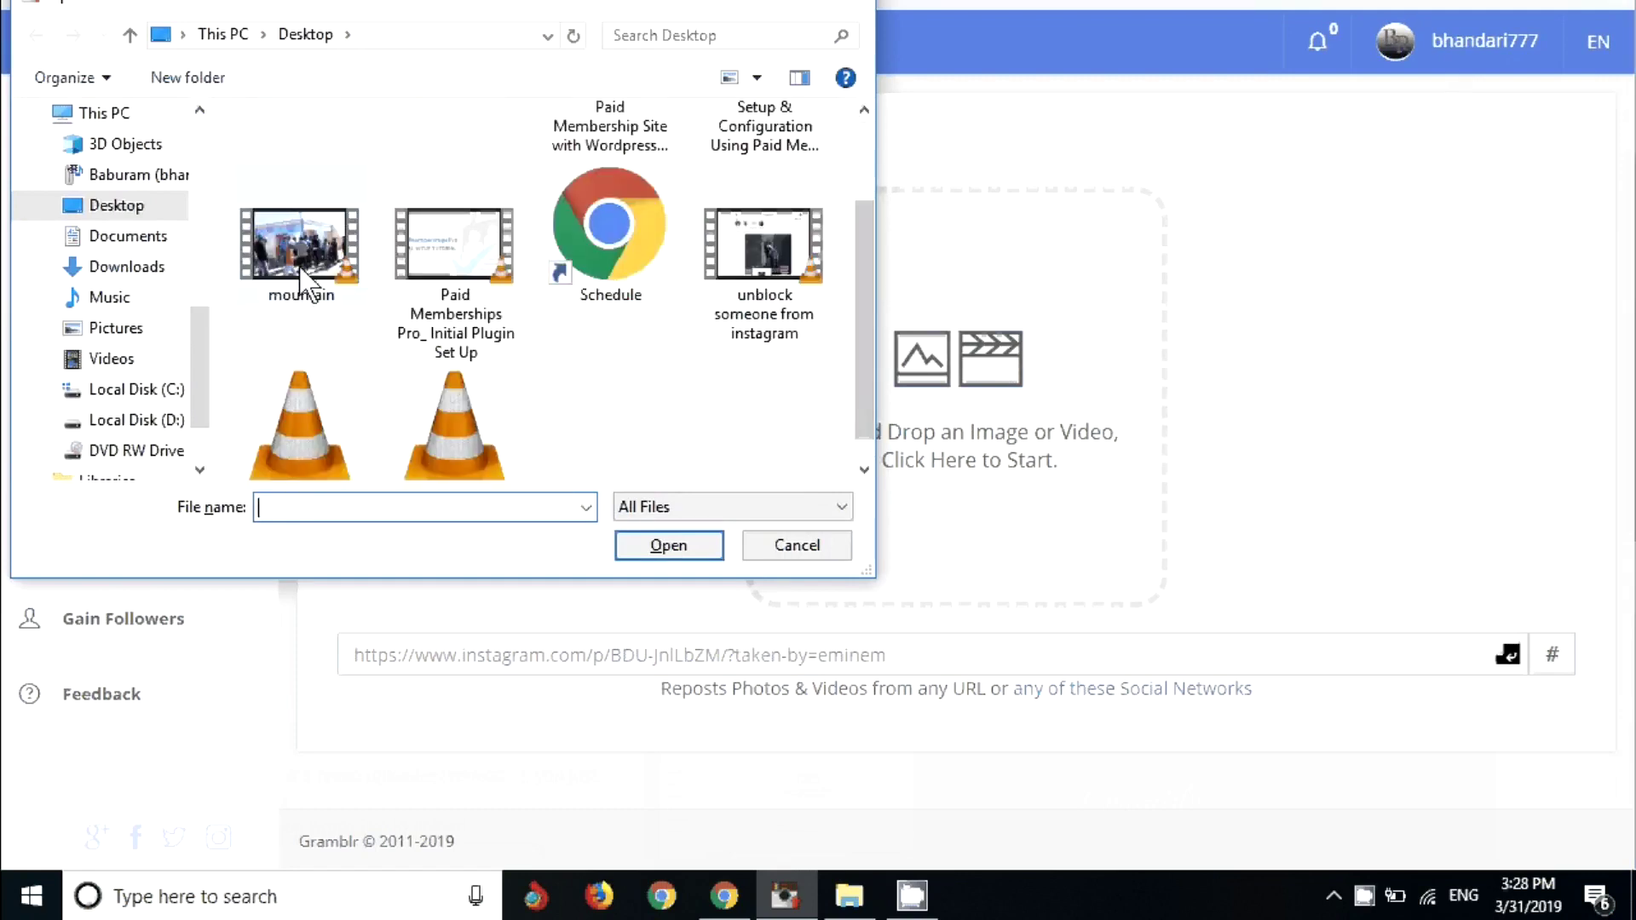
- Open the mountain video from the Desktop and dismiss the connection-refused error report
left_click(301, 269)
left_click(654, 549)
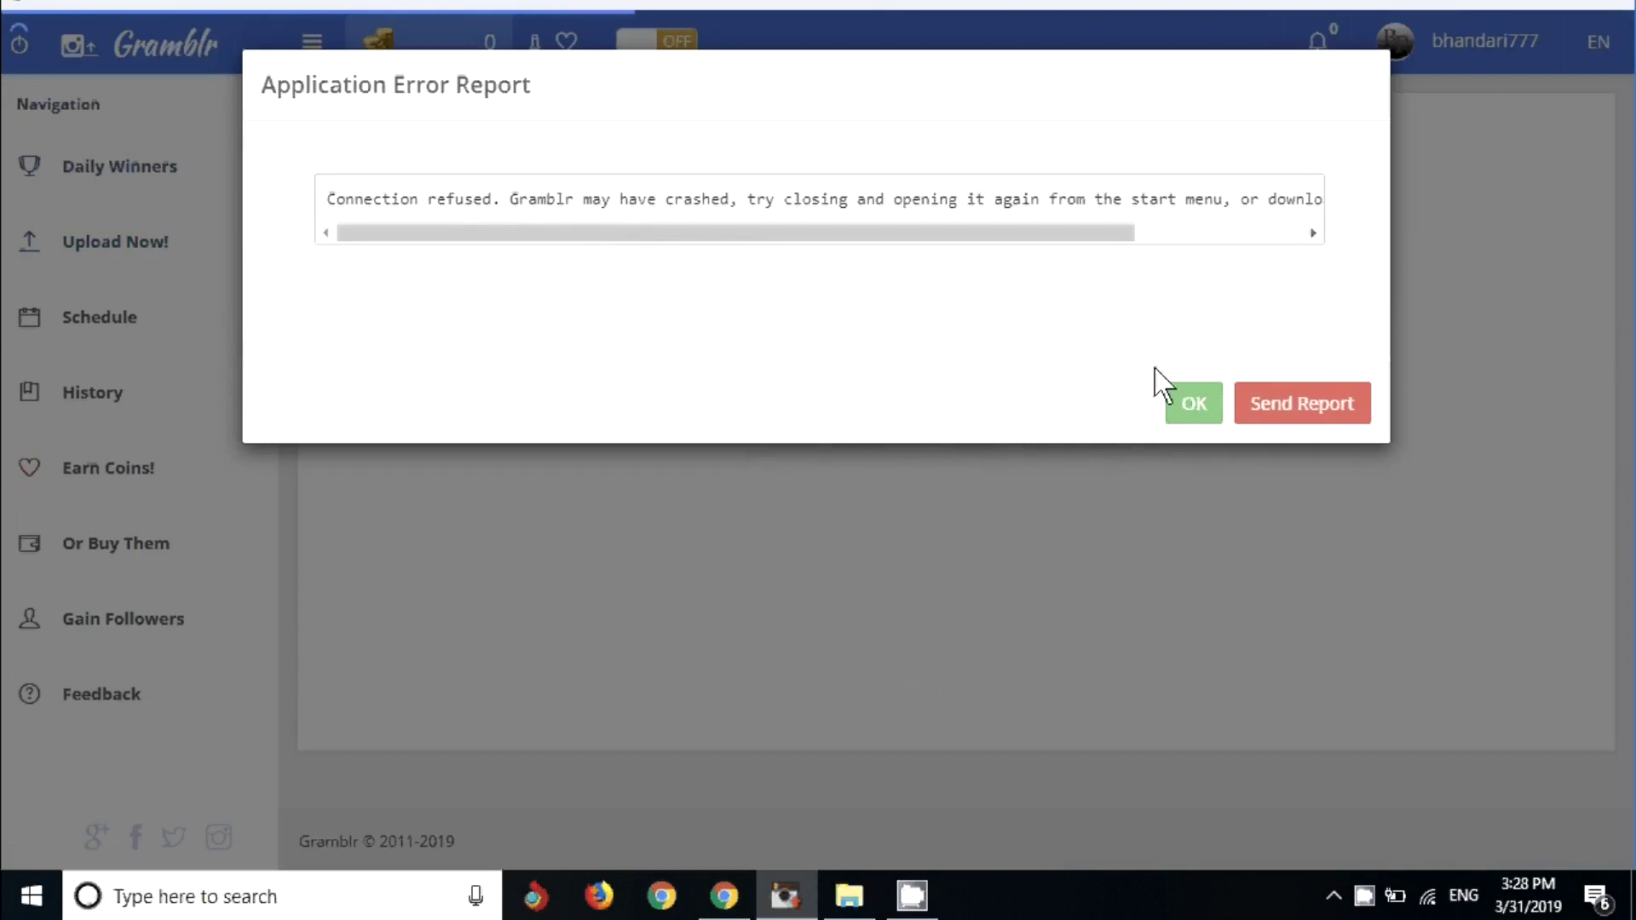
left_click(1187, 407)
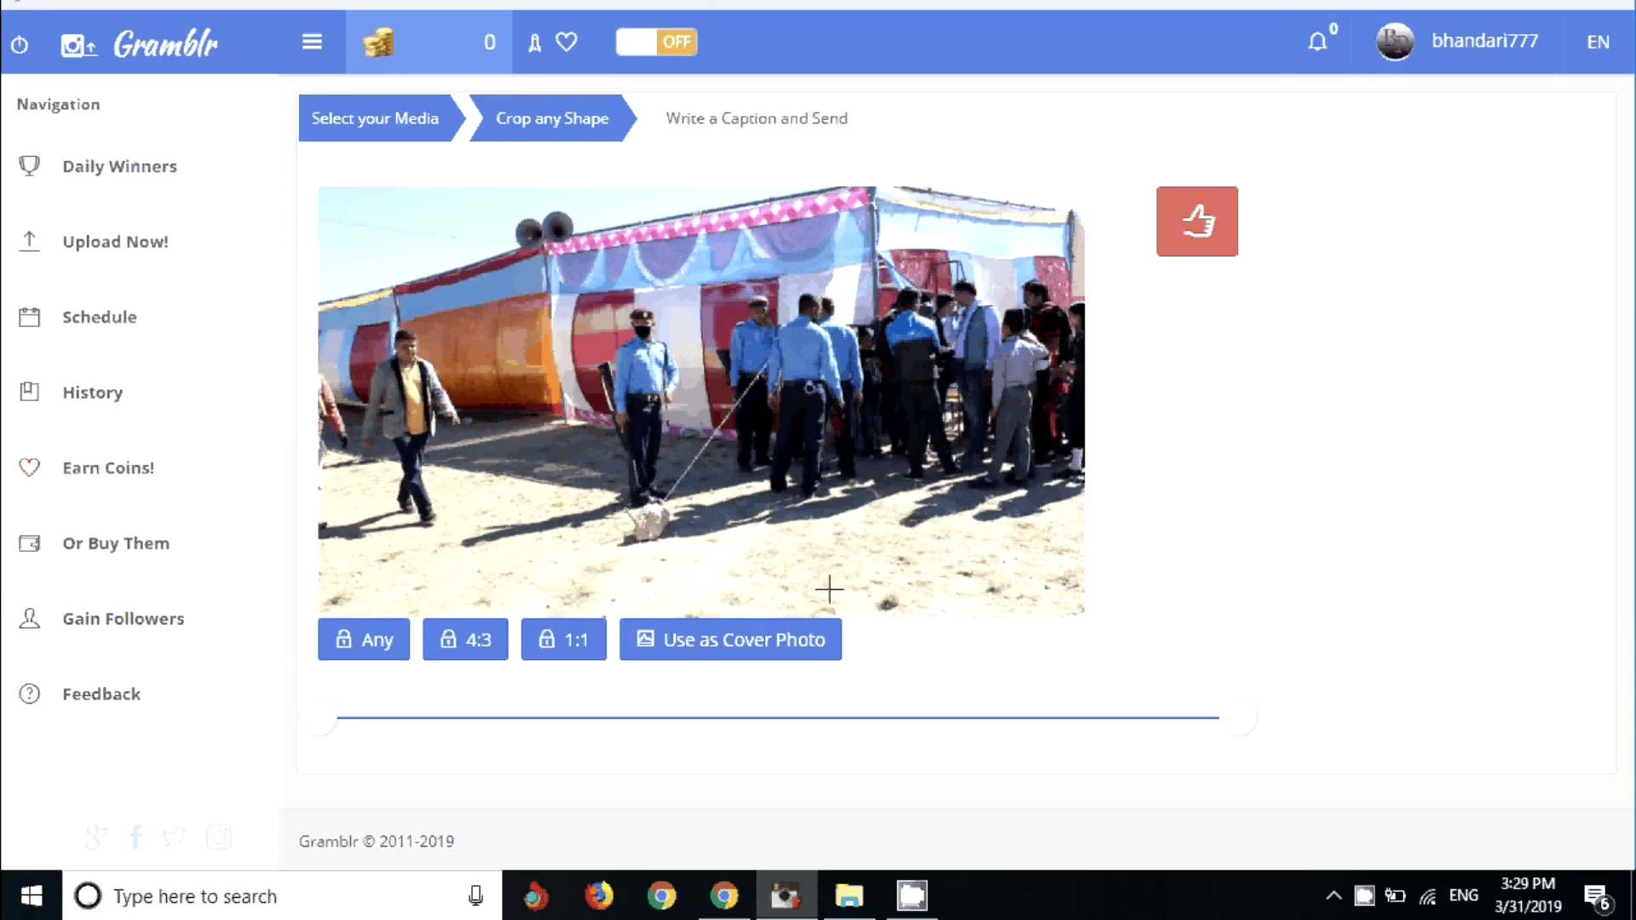
- Trim the video to a short clip by moving its start later and end earlier
left_click(341, 730)
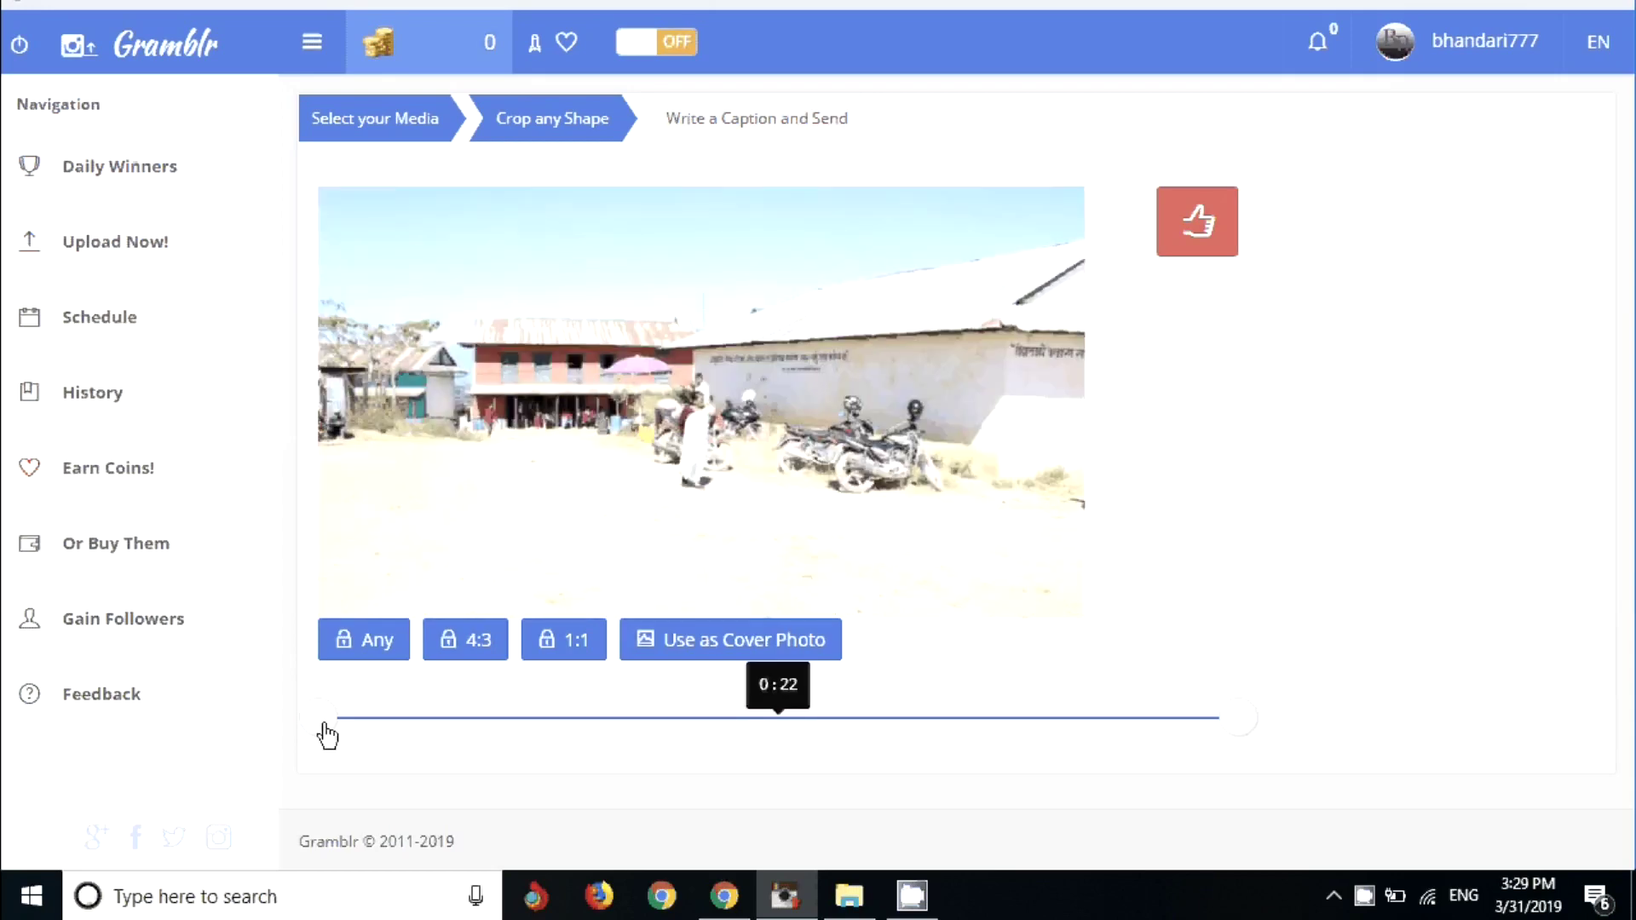
left_click_drag(342, 730, 724, 725)
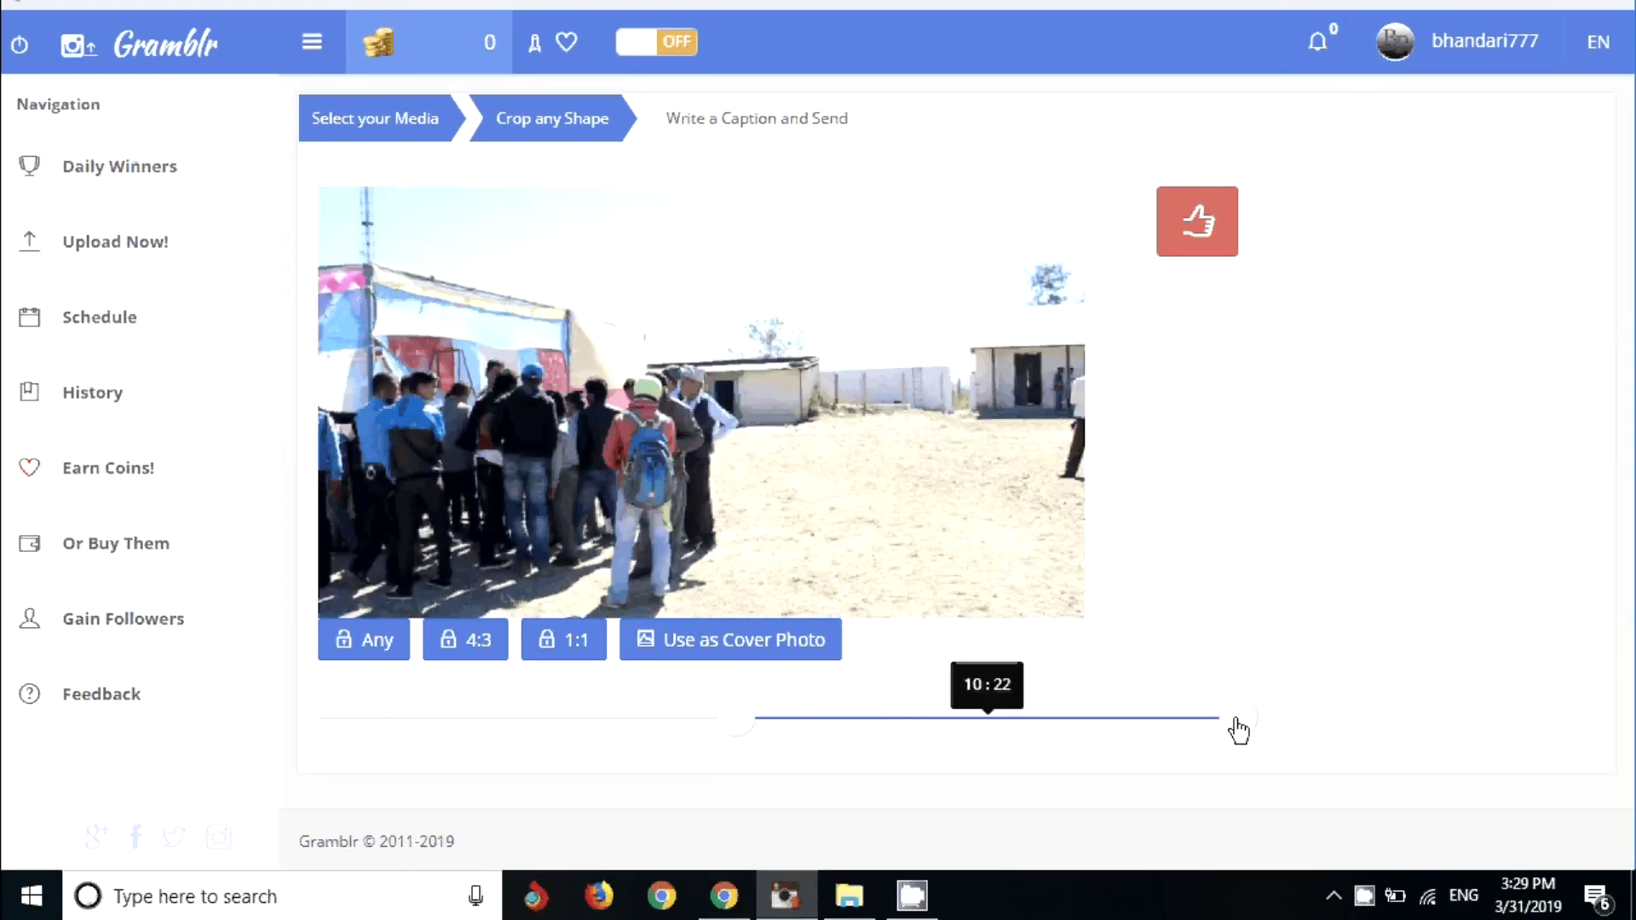
mouse_move(1238, 730)
left_mouse_down()
mouse_move(1136, 726)
mouse_move(1151, 719)
left_mouse_up()
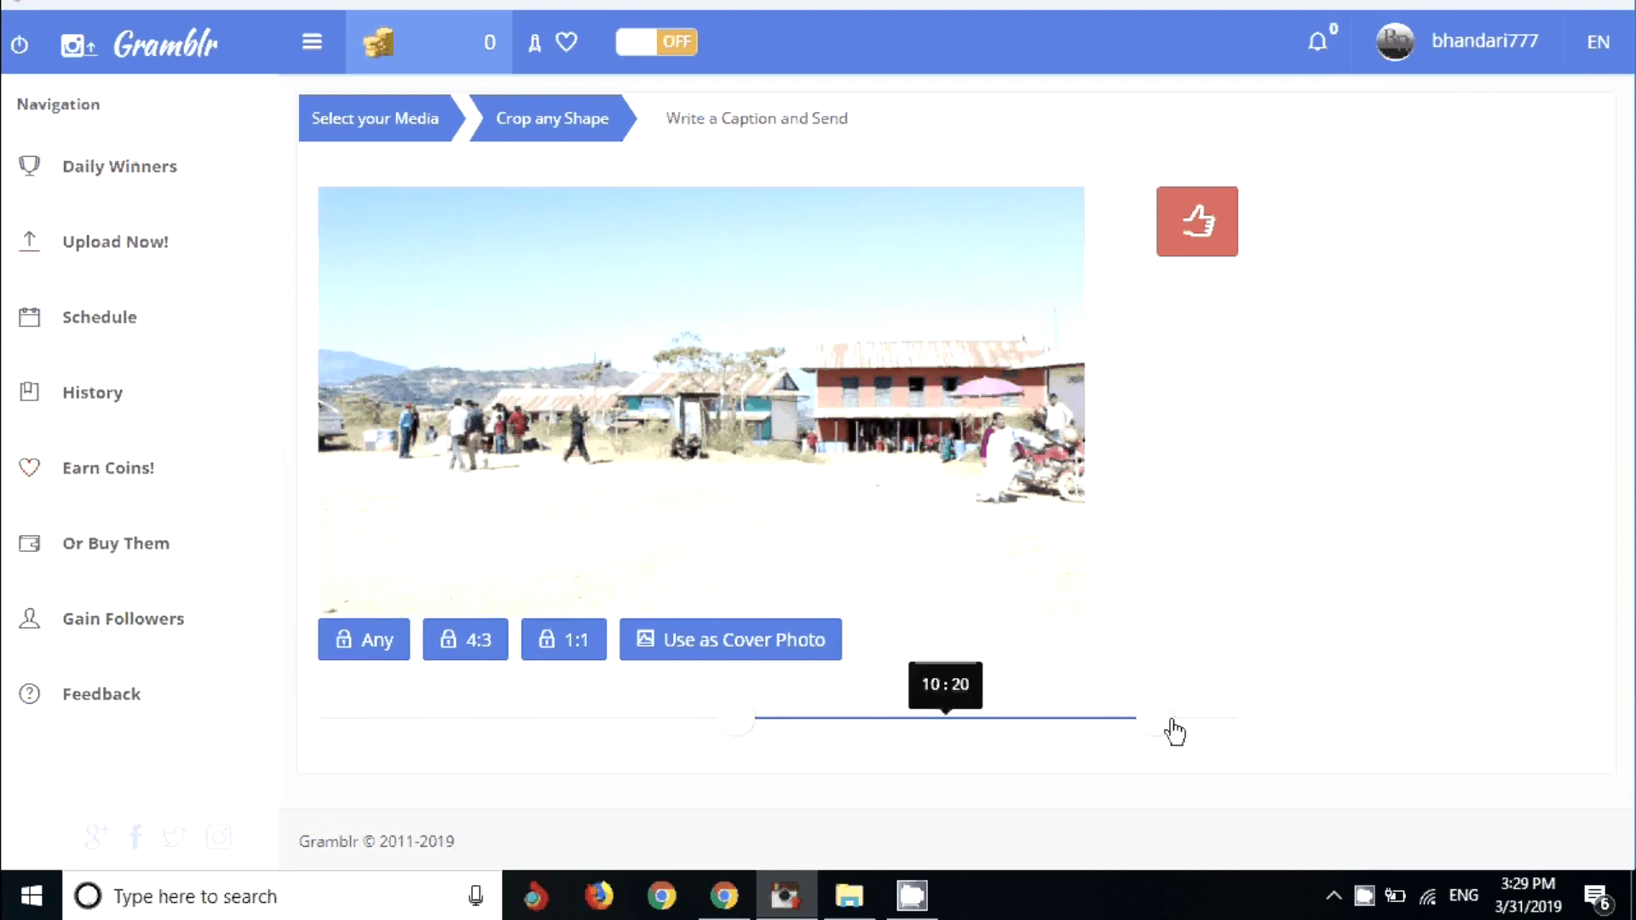
mouse_move(1175, 732)
left_mouse_down()
mouse_move(1198, 731)
mouse_move(1073, 729)
left_mouse_up()
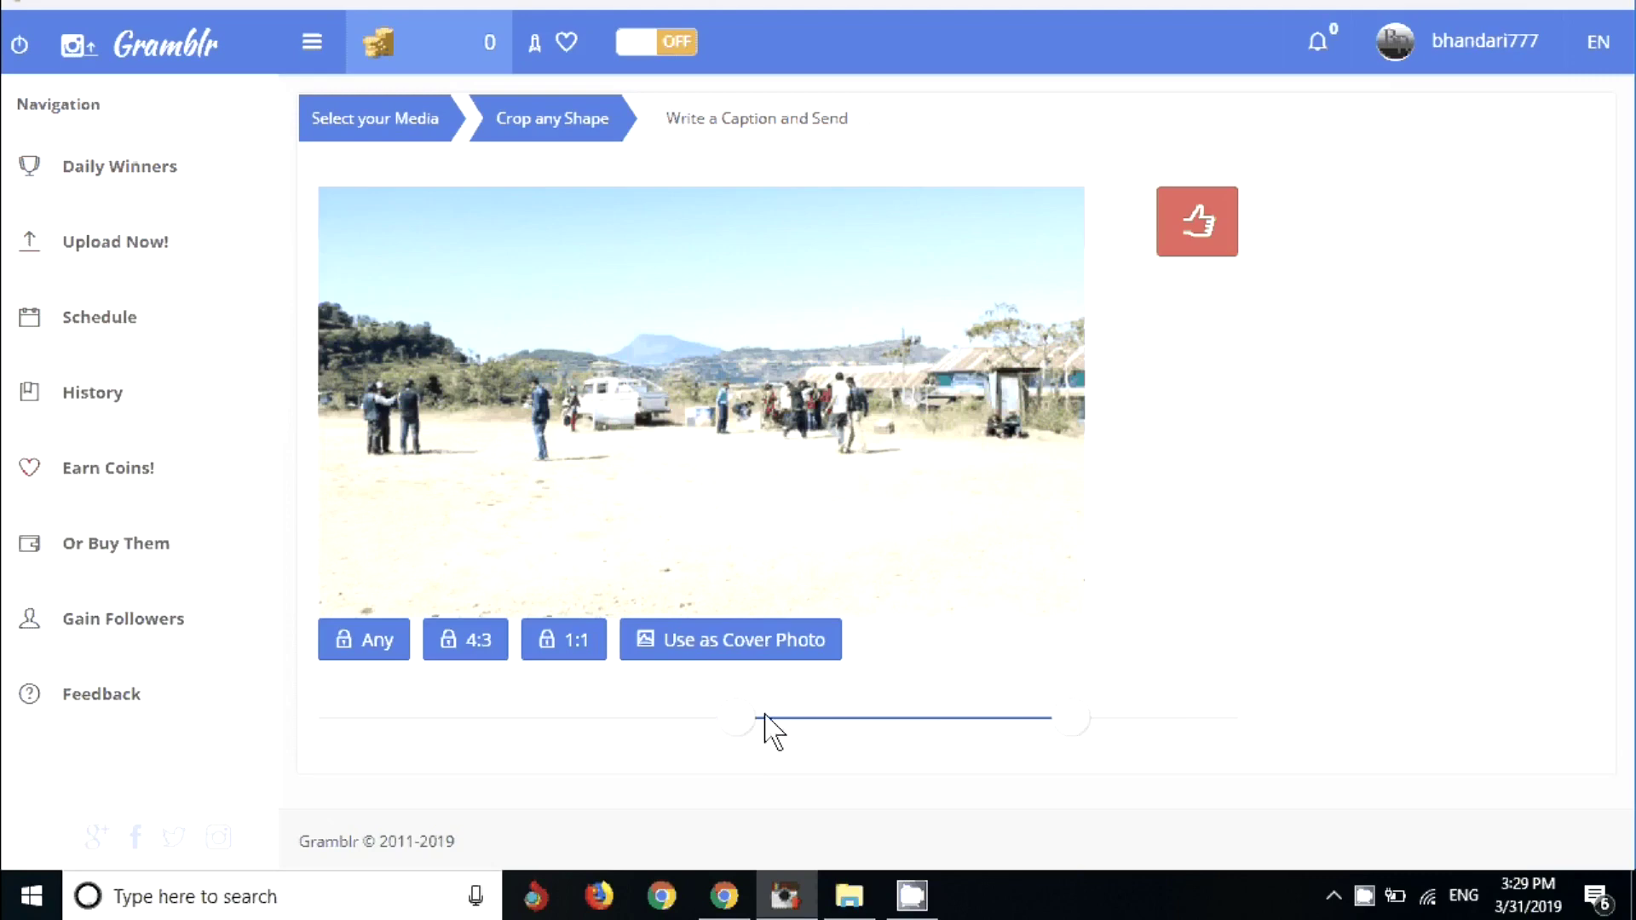
mouse_move(768, 727)
left_mouse_down()
mouse_move(753, 730)
mouse_move(993, 724)
left_mouse_up()
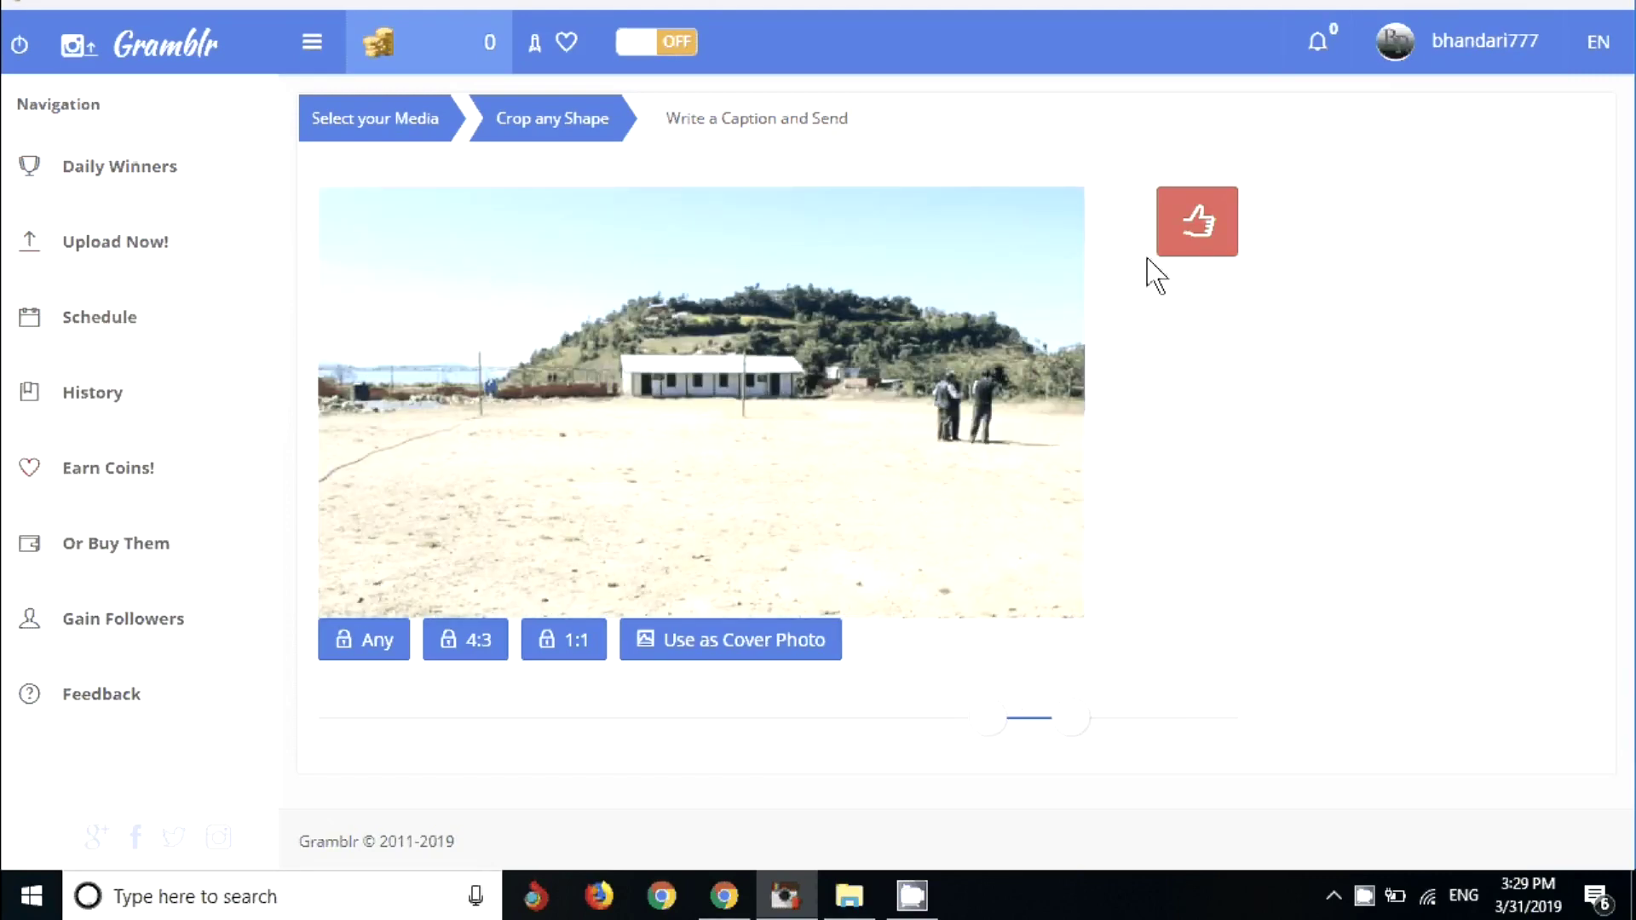
- Mark a crop rectangle over the school building and hill, then confirm the trim and crop
left_click(1195, 247)
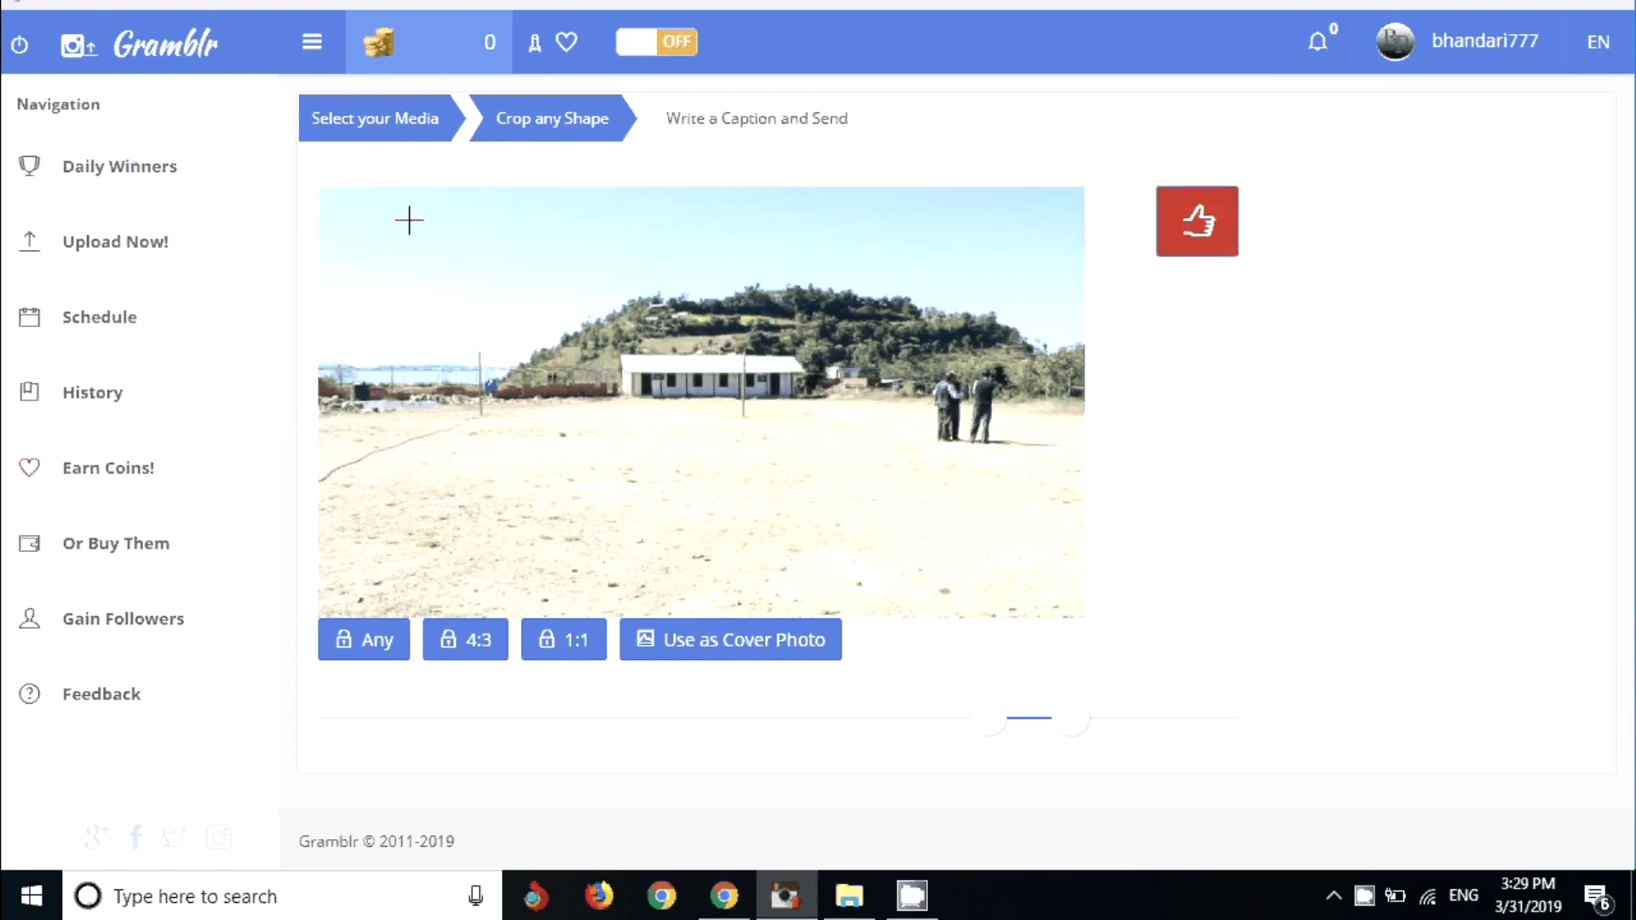
left_click_drag(409, 220, 859, 457)
mouse_move(866, 226)
left_mouse_down()
mouse_move(913, 324)
mouse_move(927, 463)
left_mouse_up()
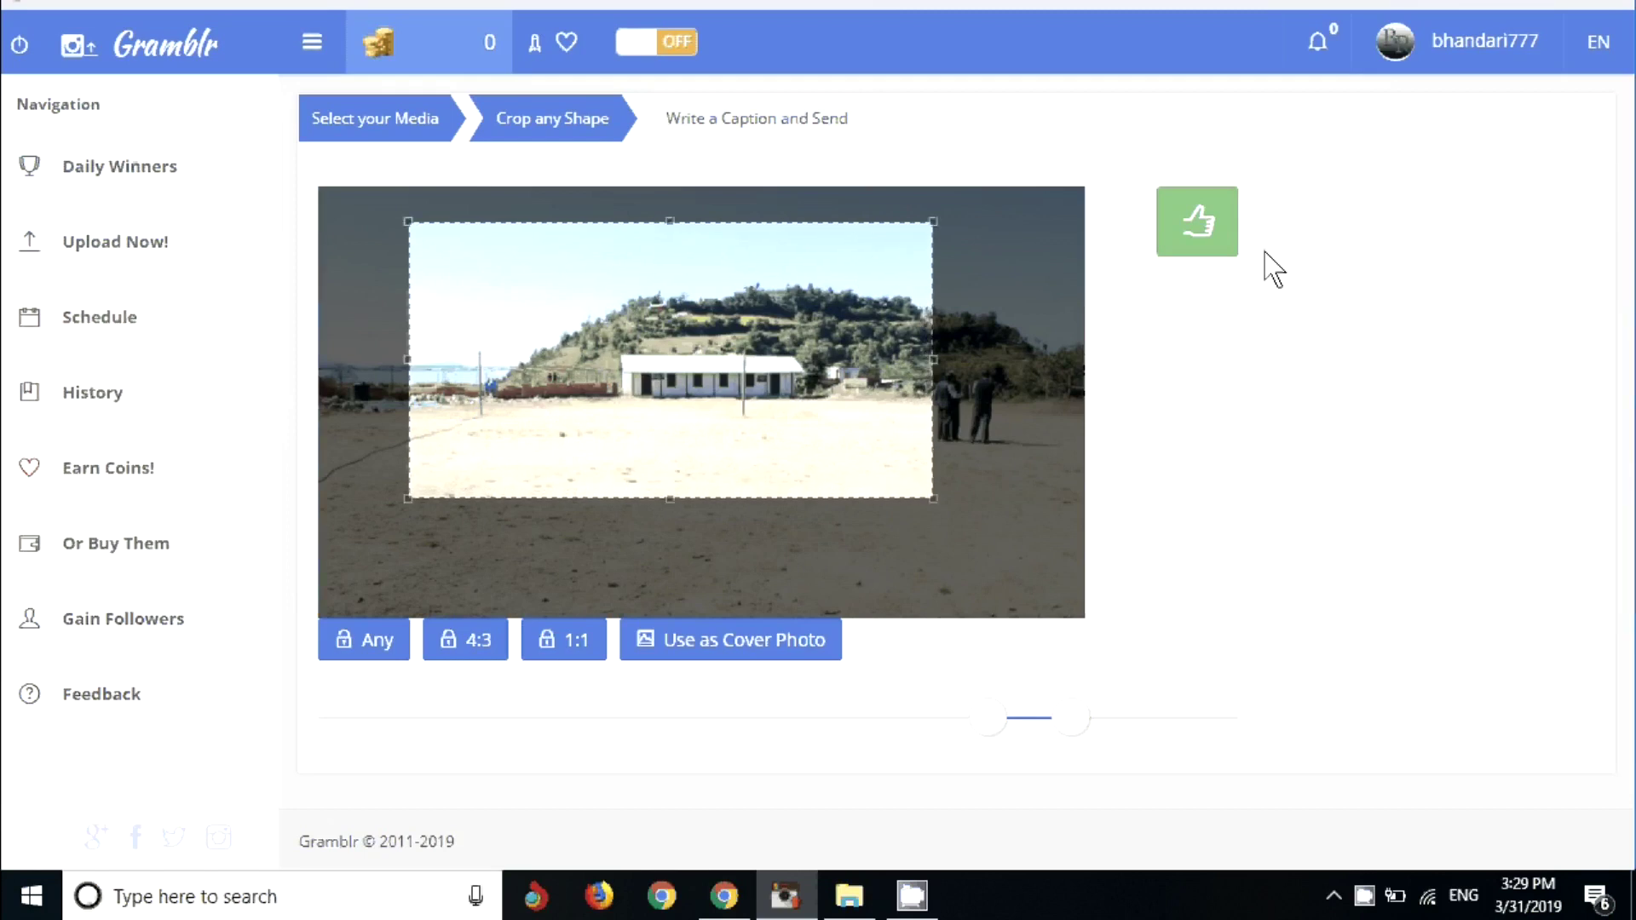
left_click(1191, 230)
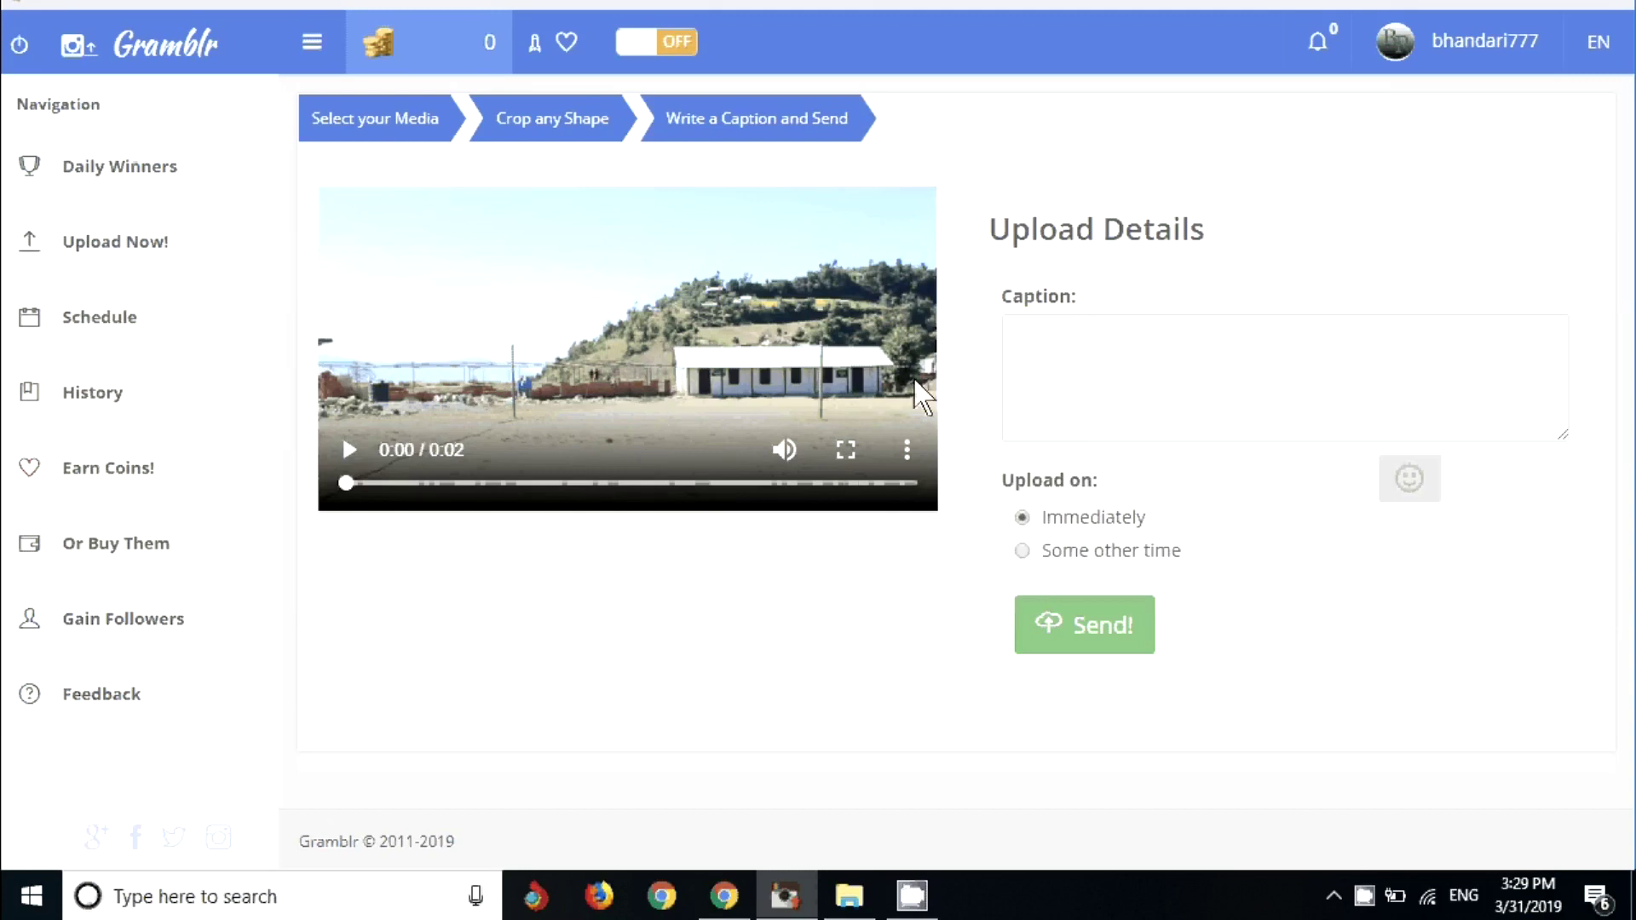
- Caption the video with a kissing-face emoji followed by a heart-eyes emoji
left_click(1059, 358)
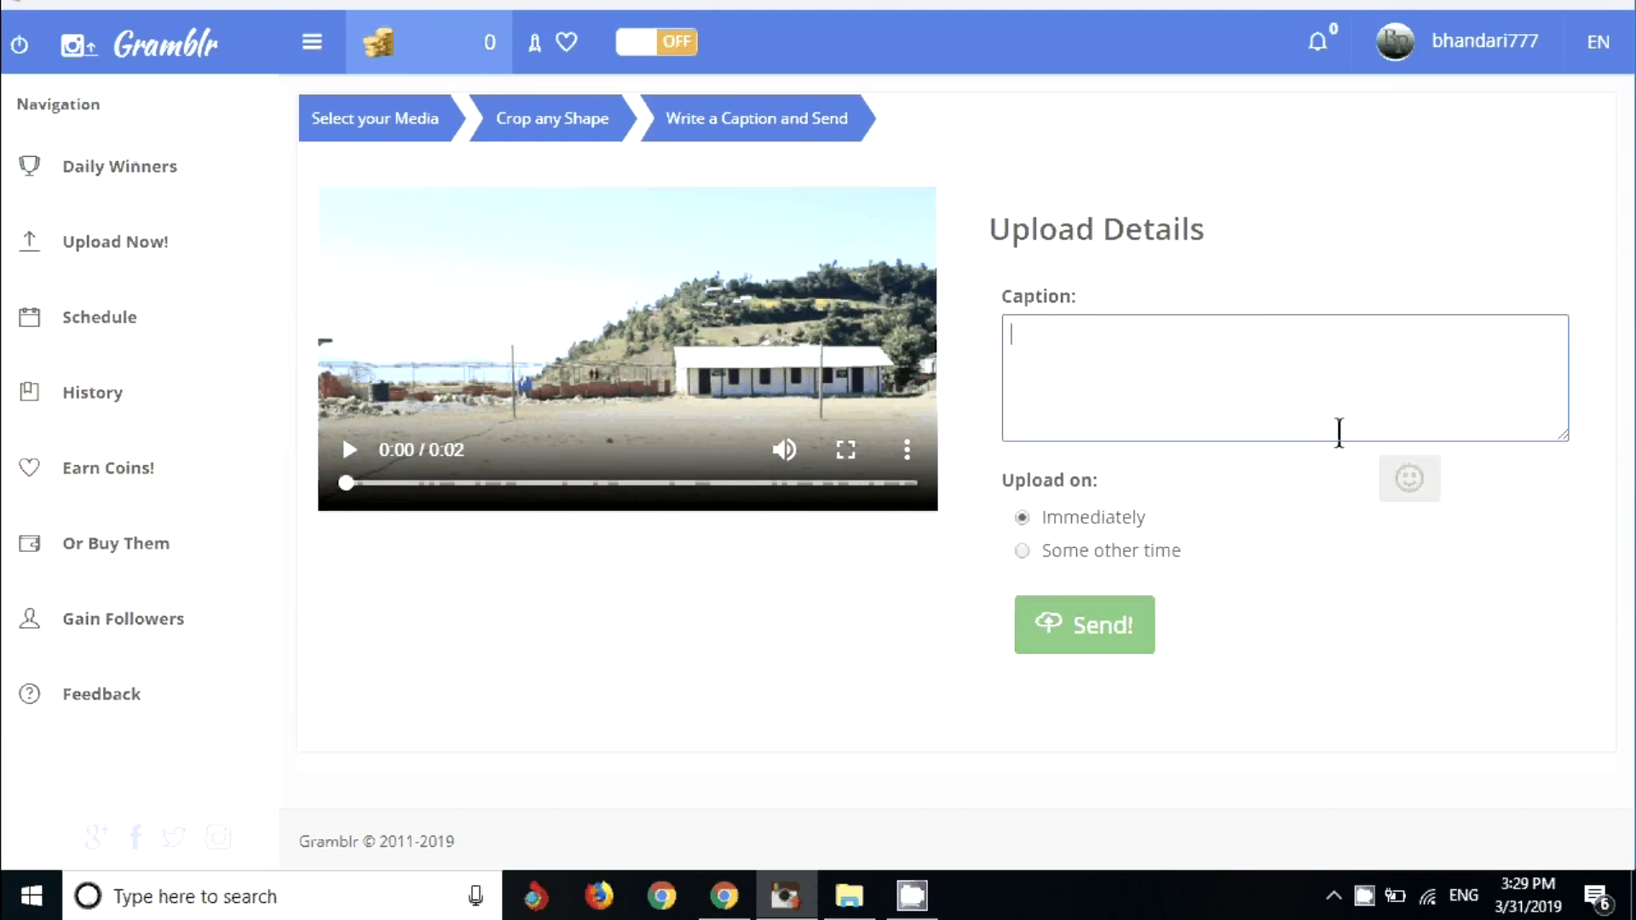
left_click(1416, 481)
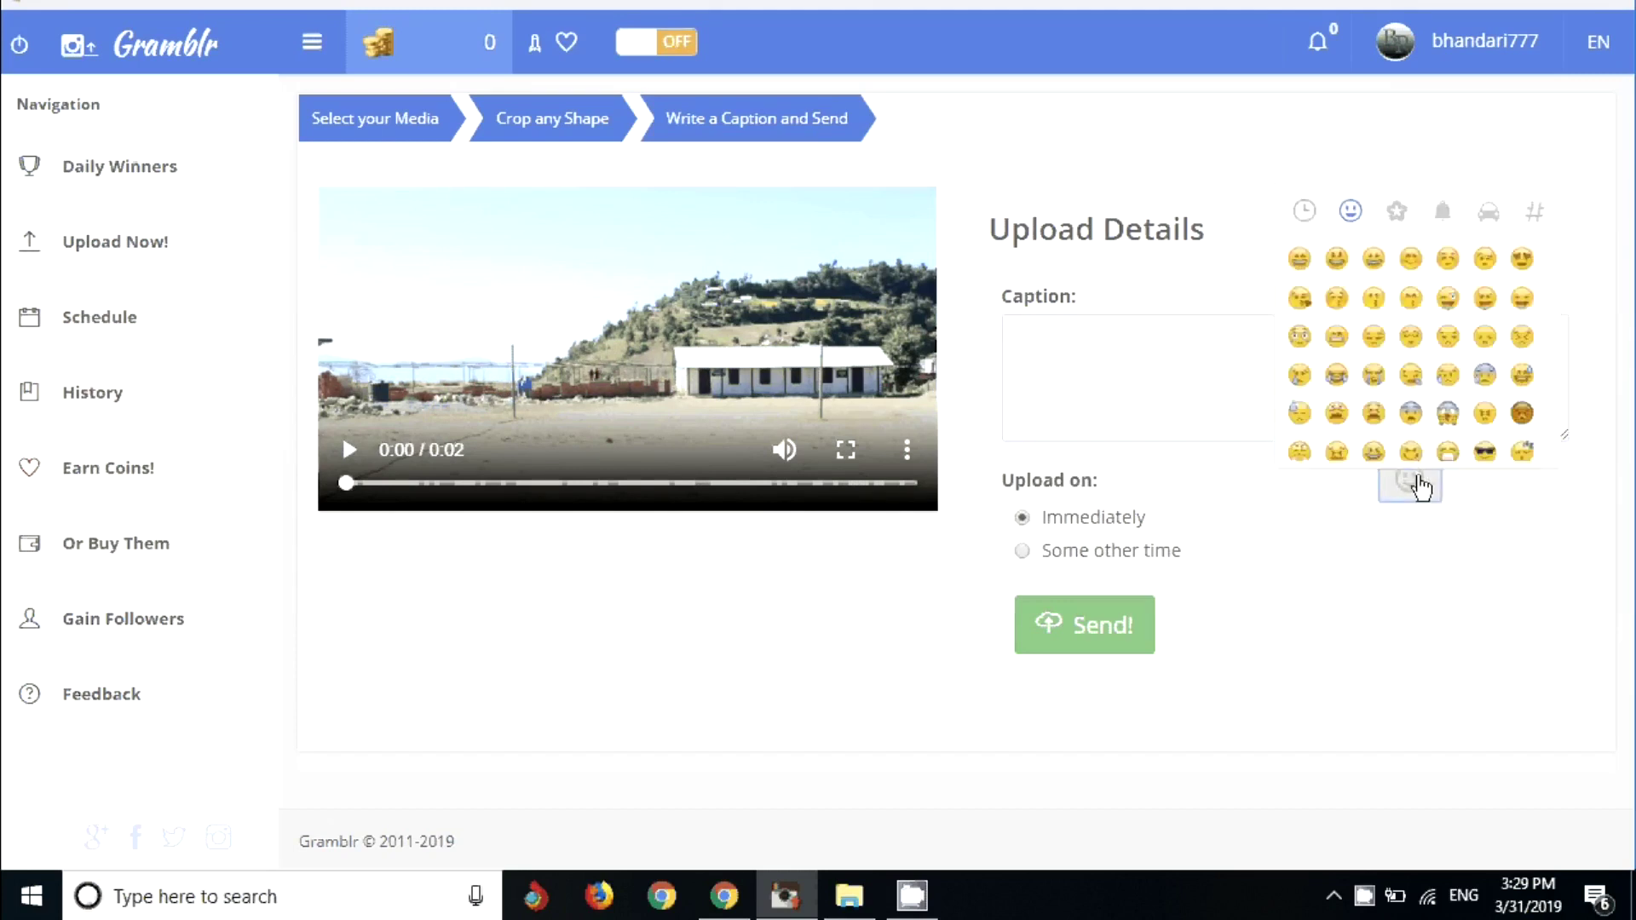
left_click(1298, 299)
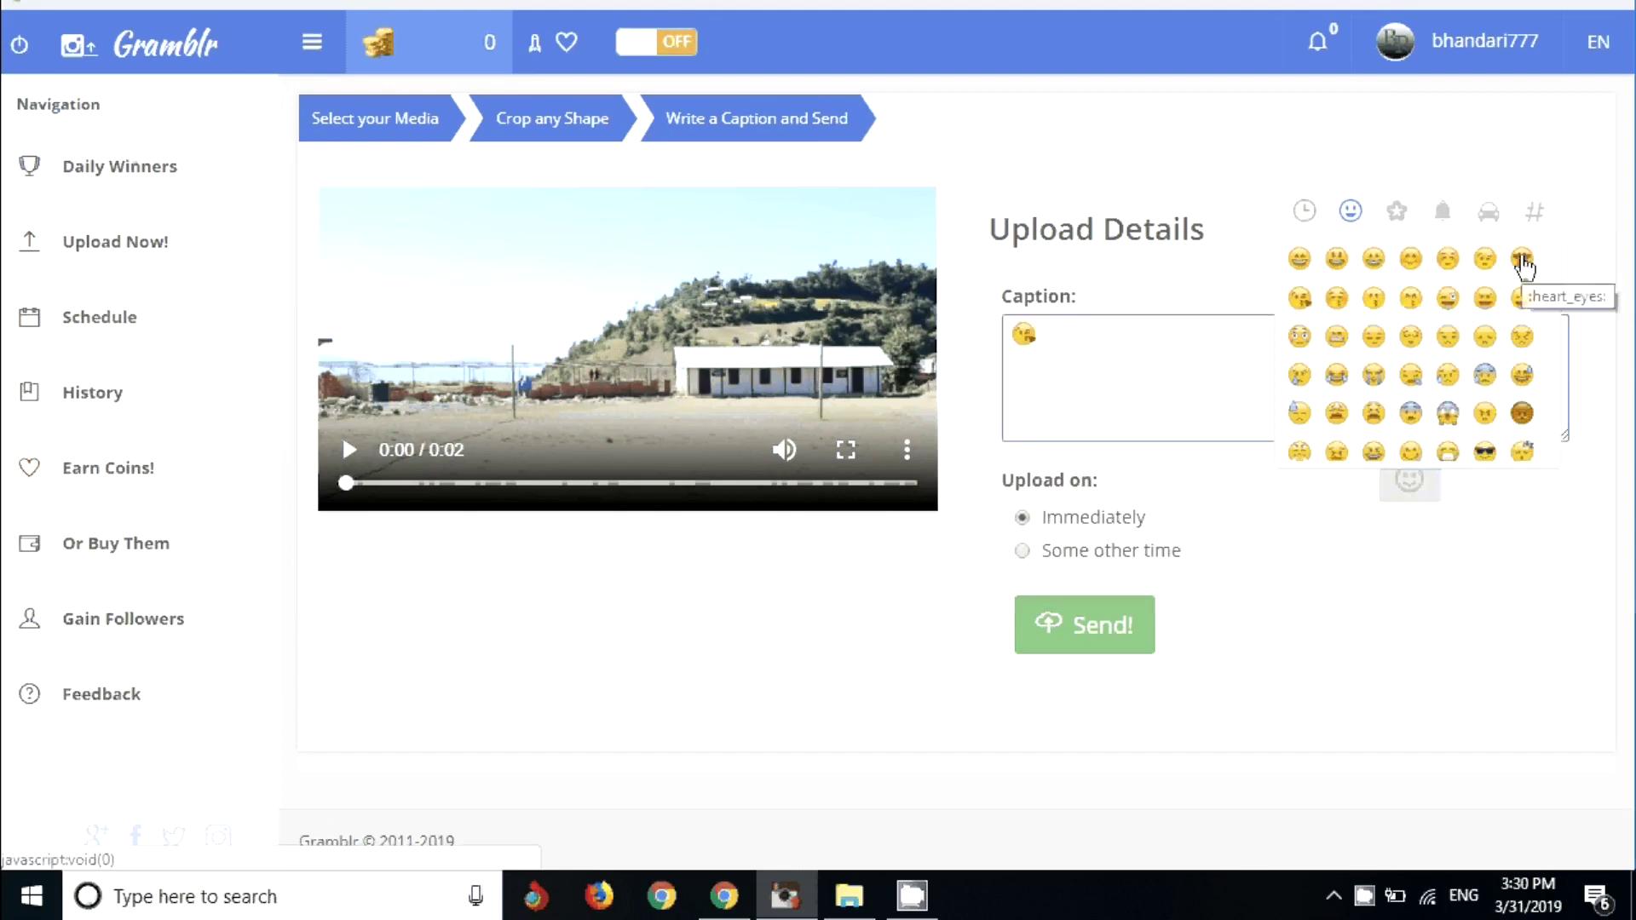
left_click(1522, 261)
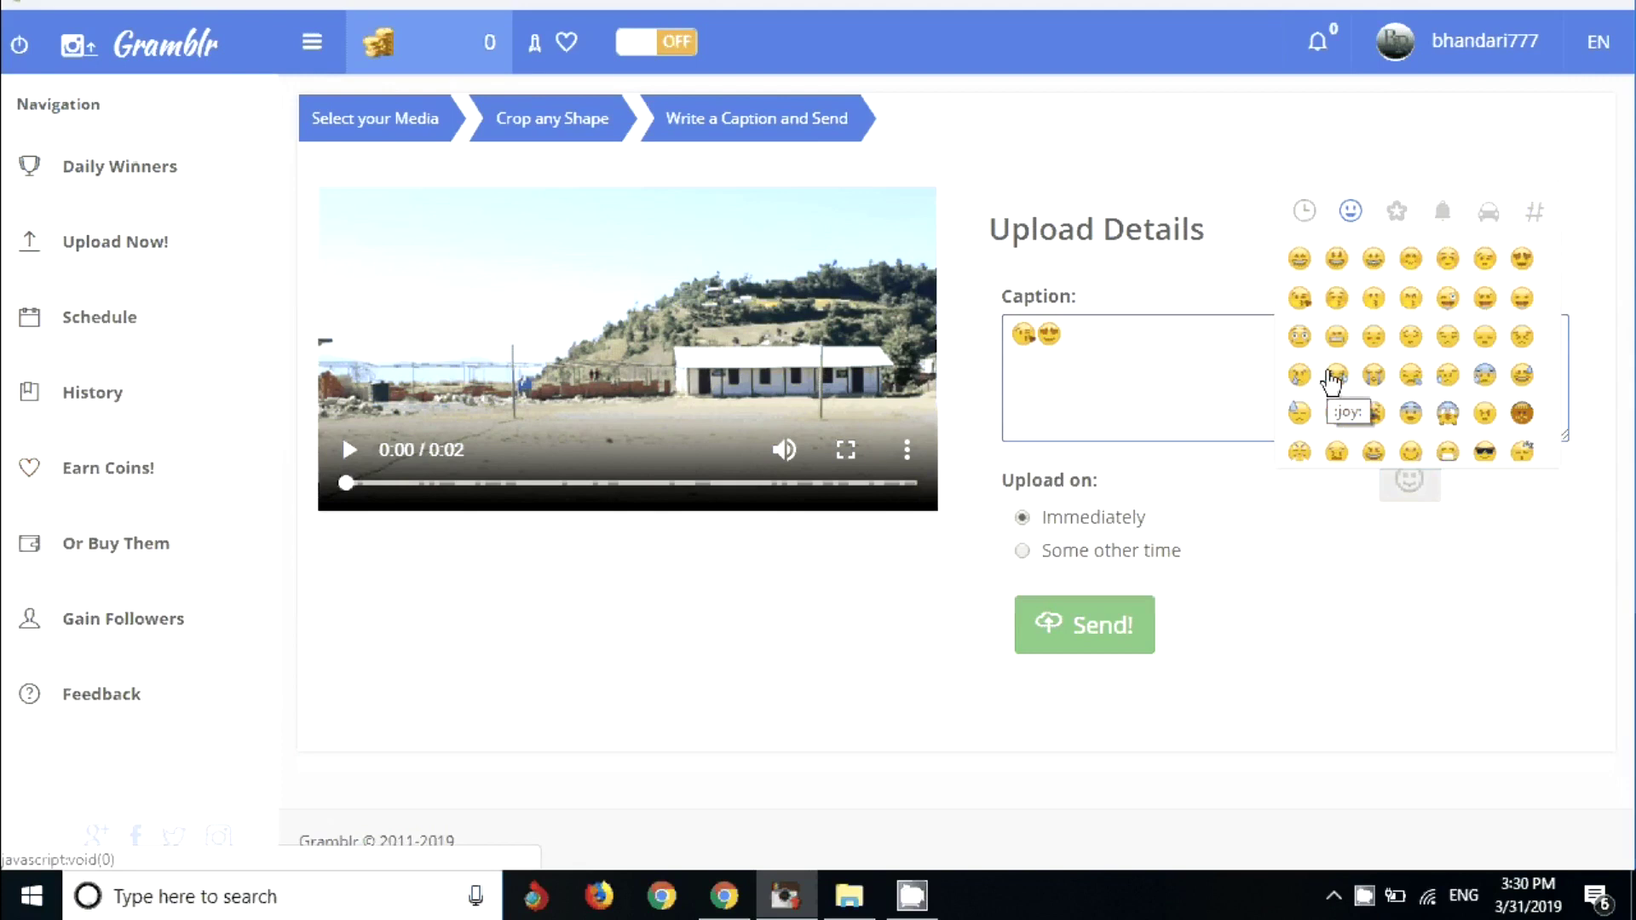
left_click(1531, 217)
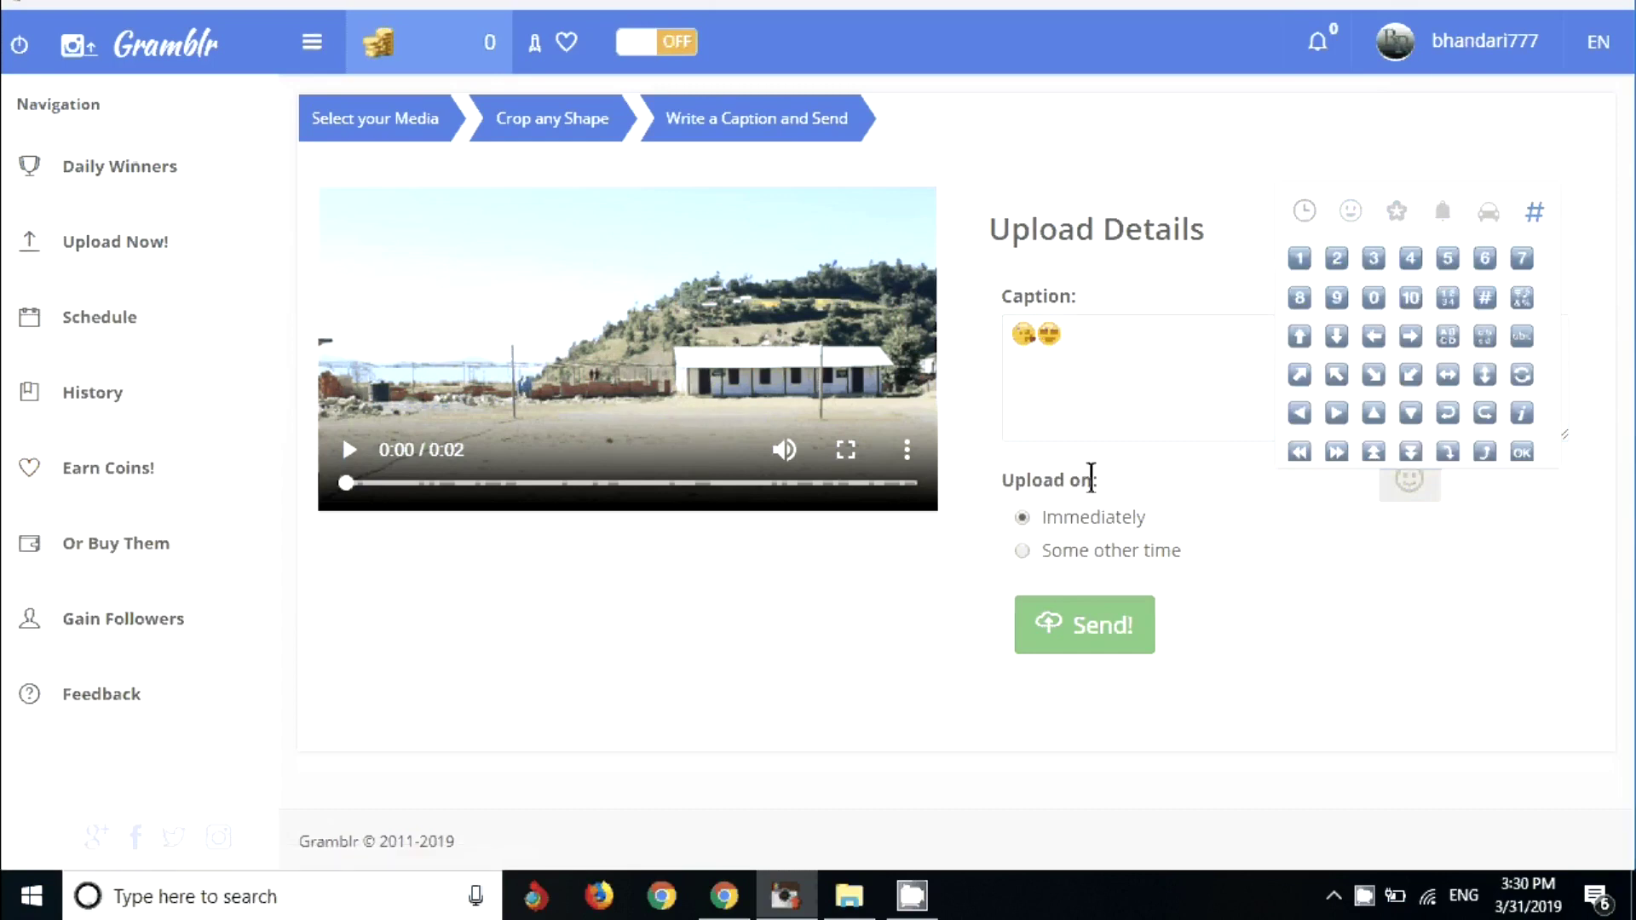
left_click(1164, 491)
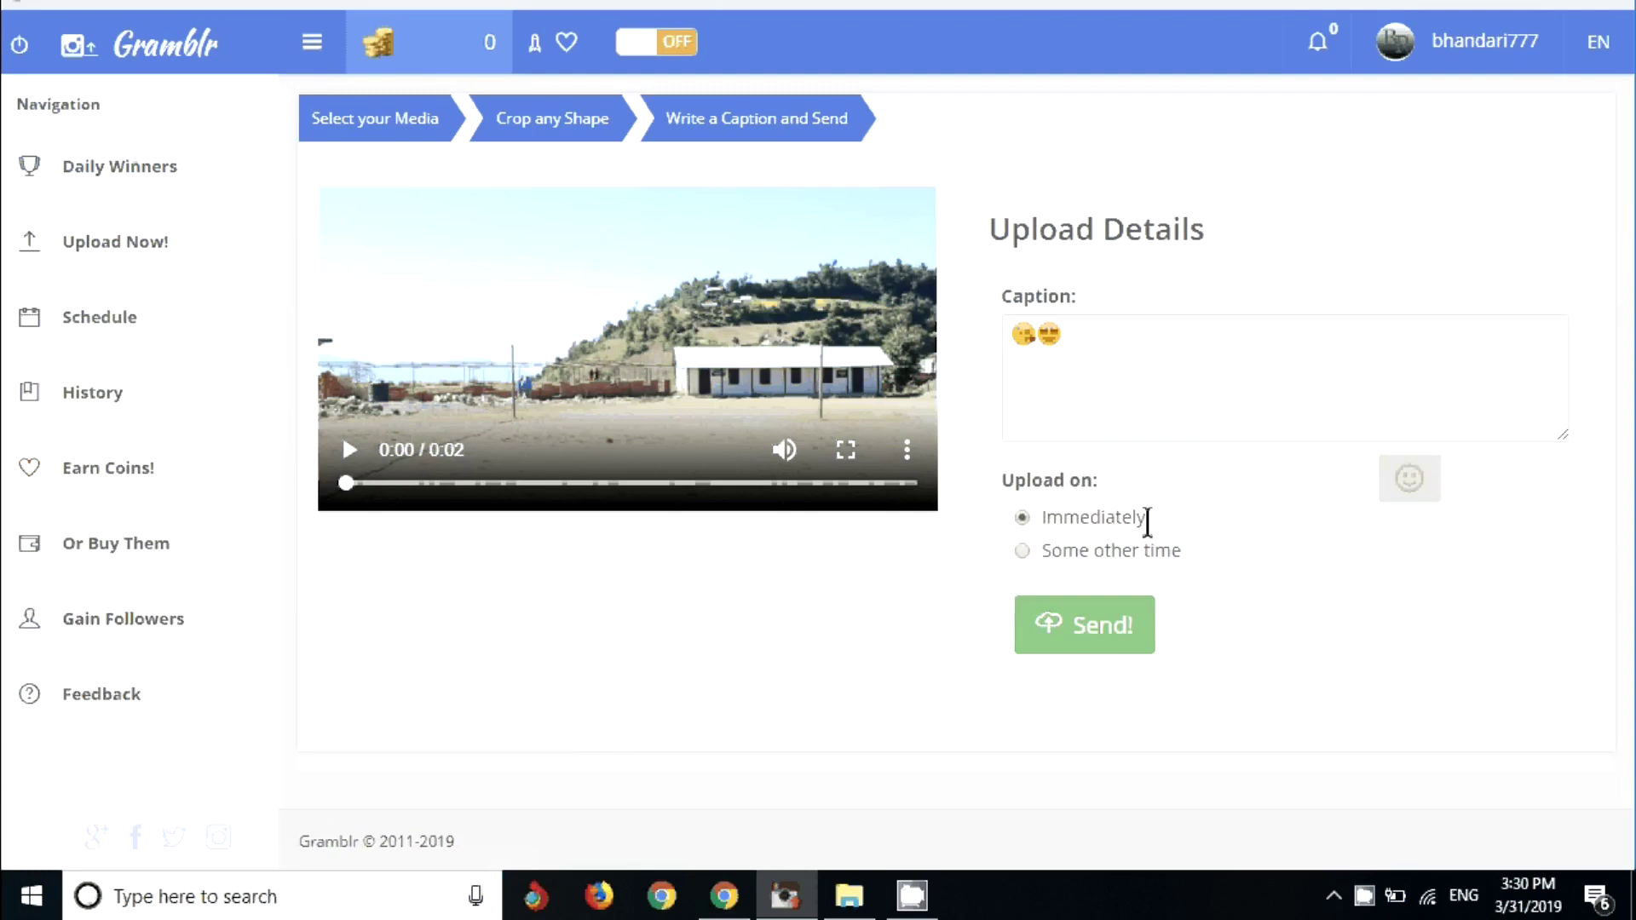
left_click(1022, 552)
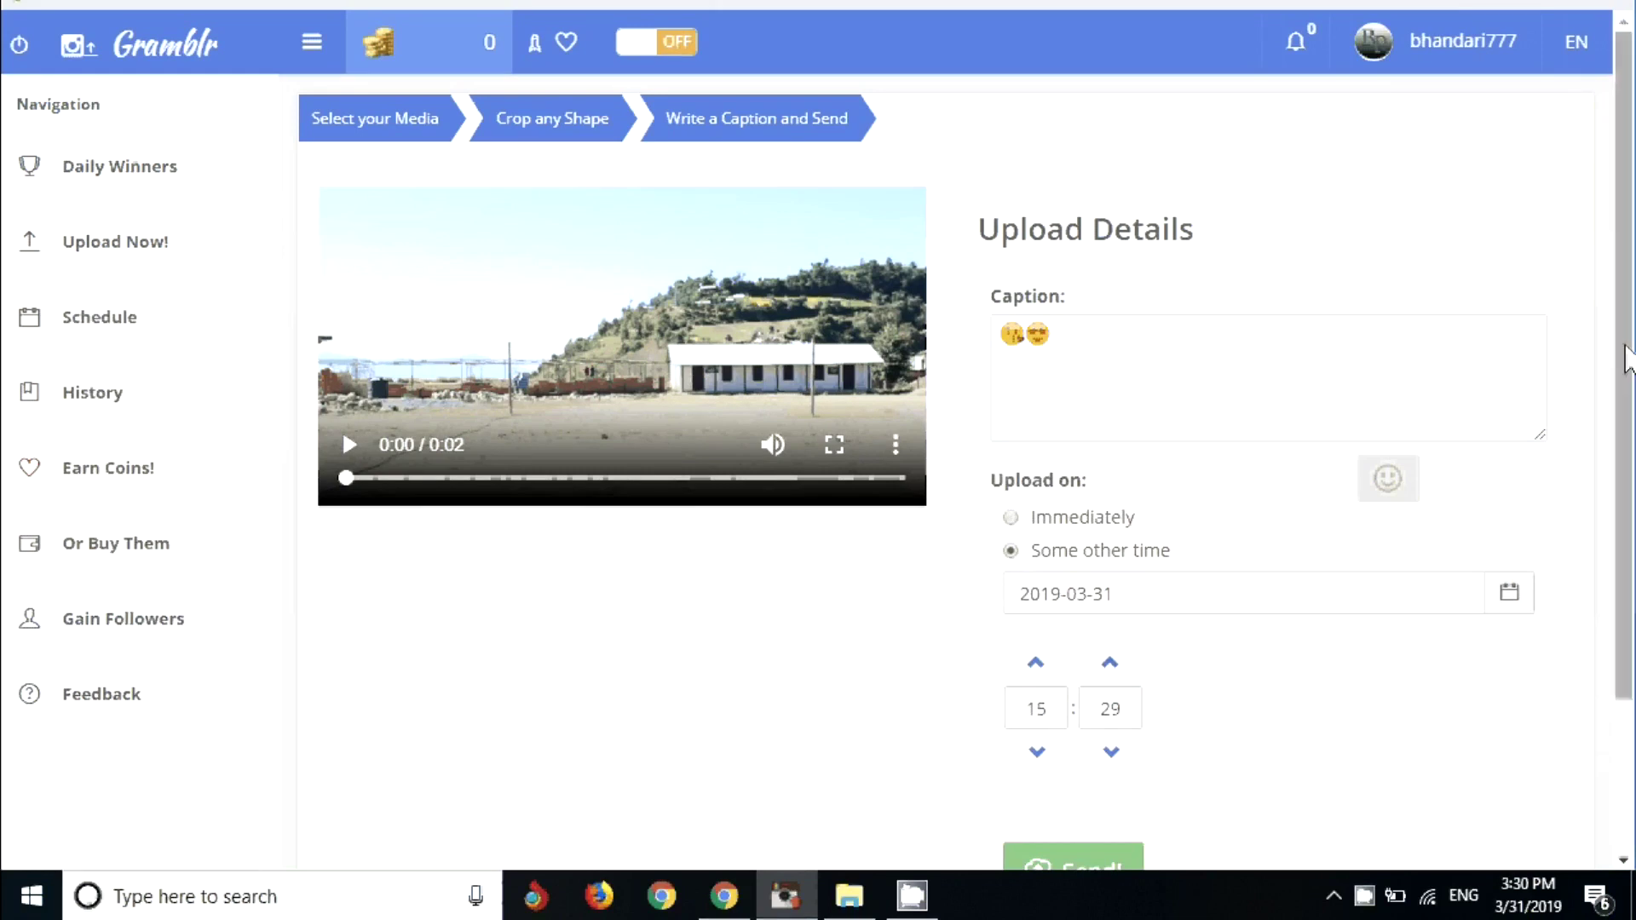
scroll(1626, 357, "down", 2)
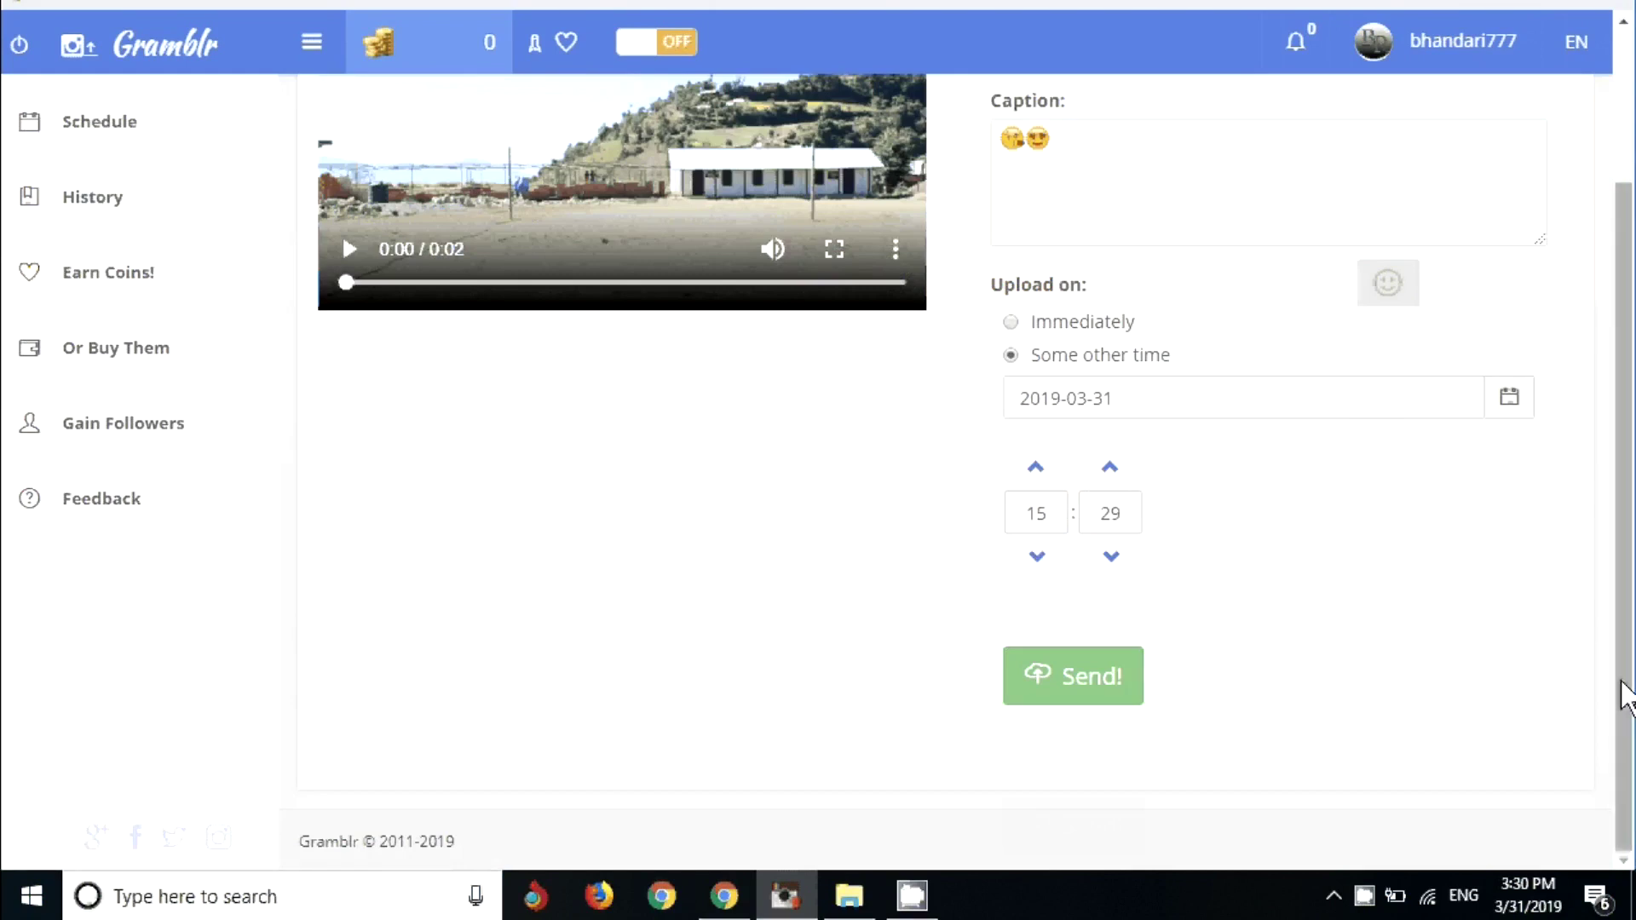
left_click_drag(1630, 706, 1624, 534)
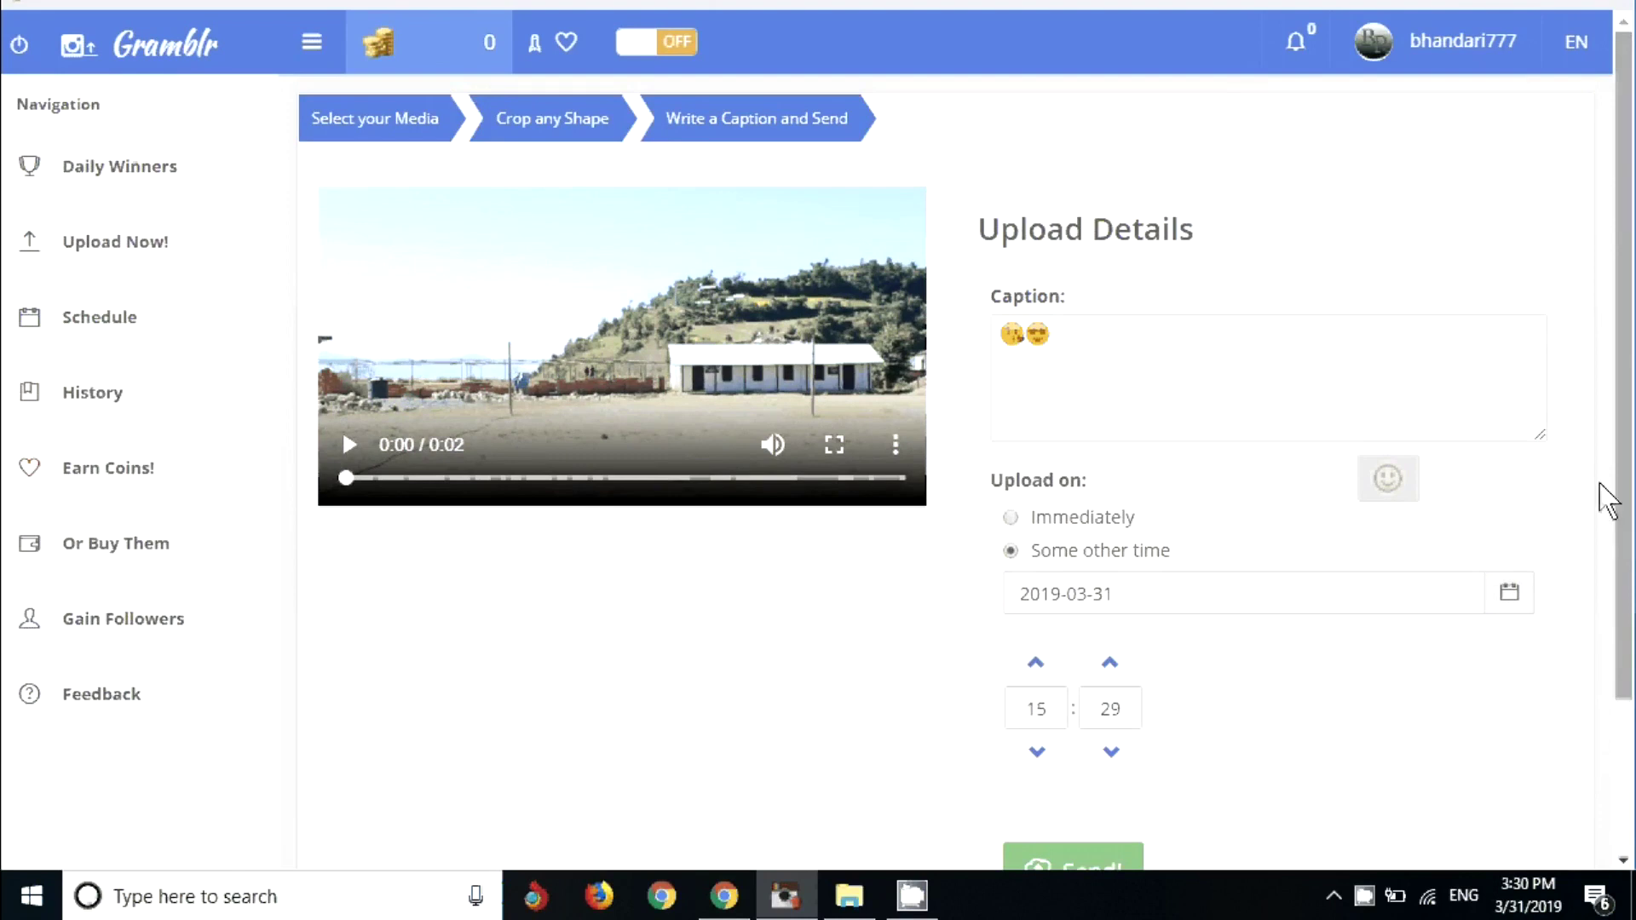
left_click(1012, 522)
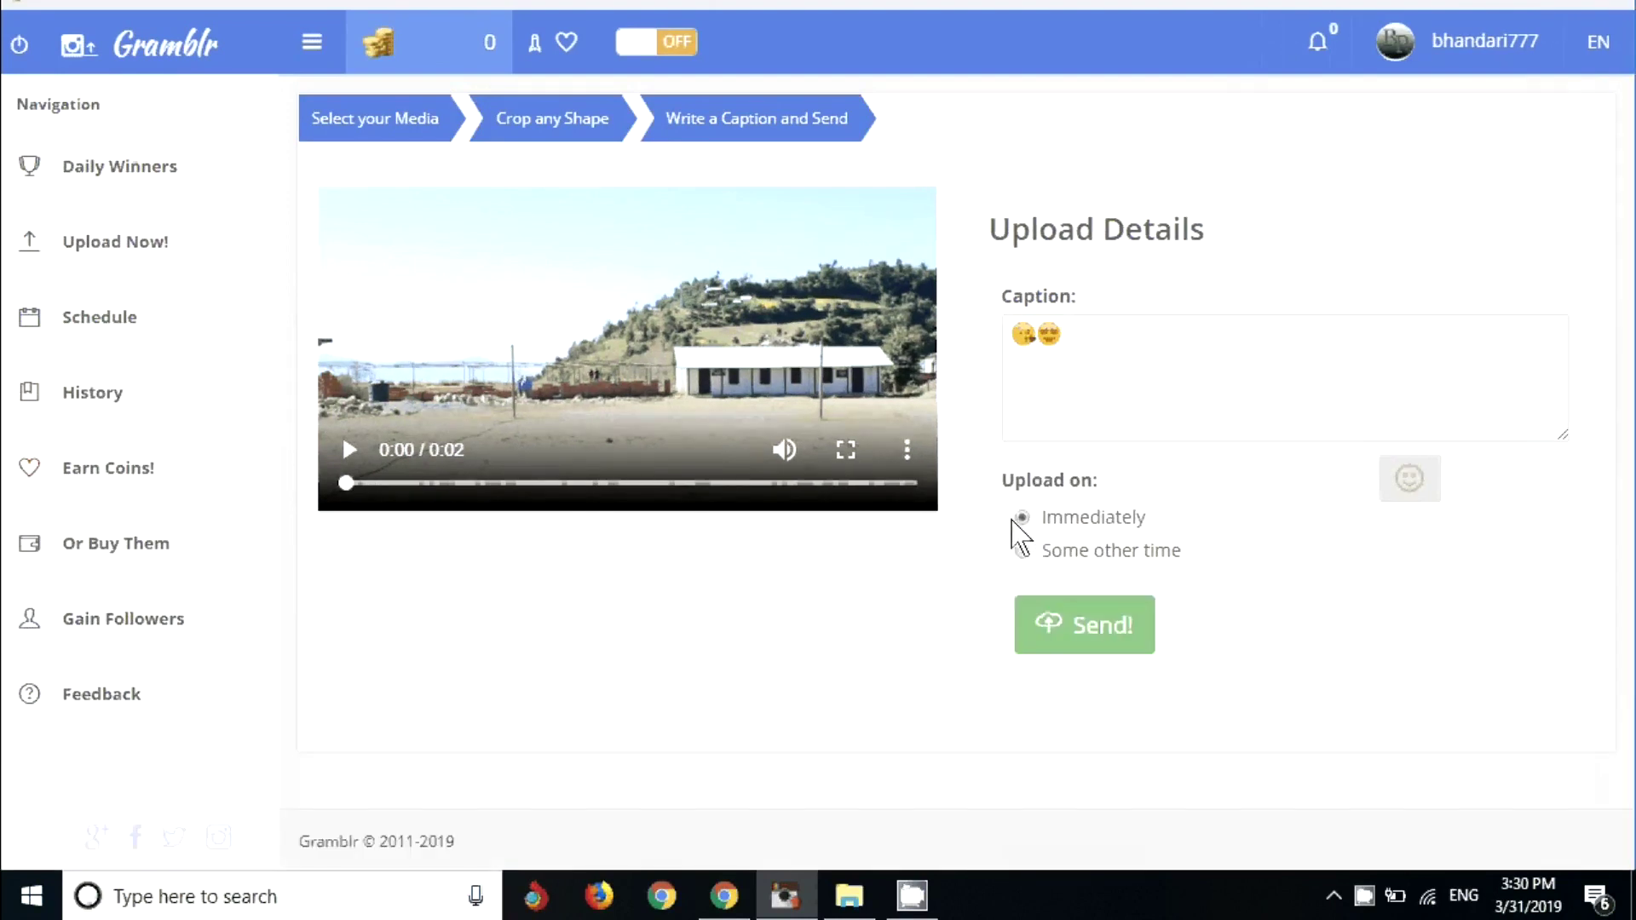
- Send the captioned video to Instagram, retrying once after the first attempt
left_click(1096, 628)
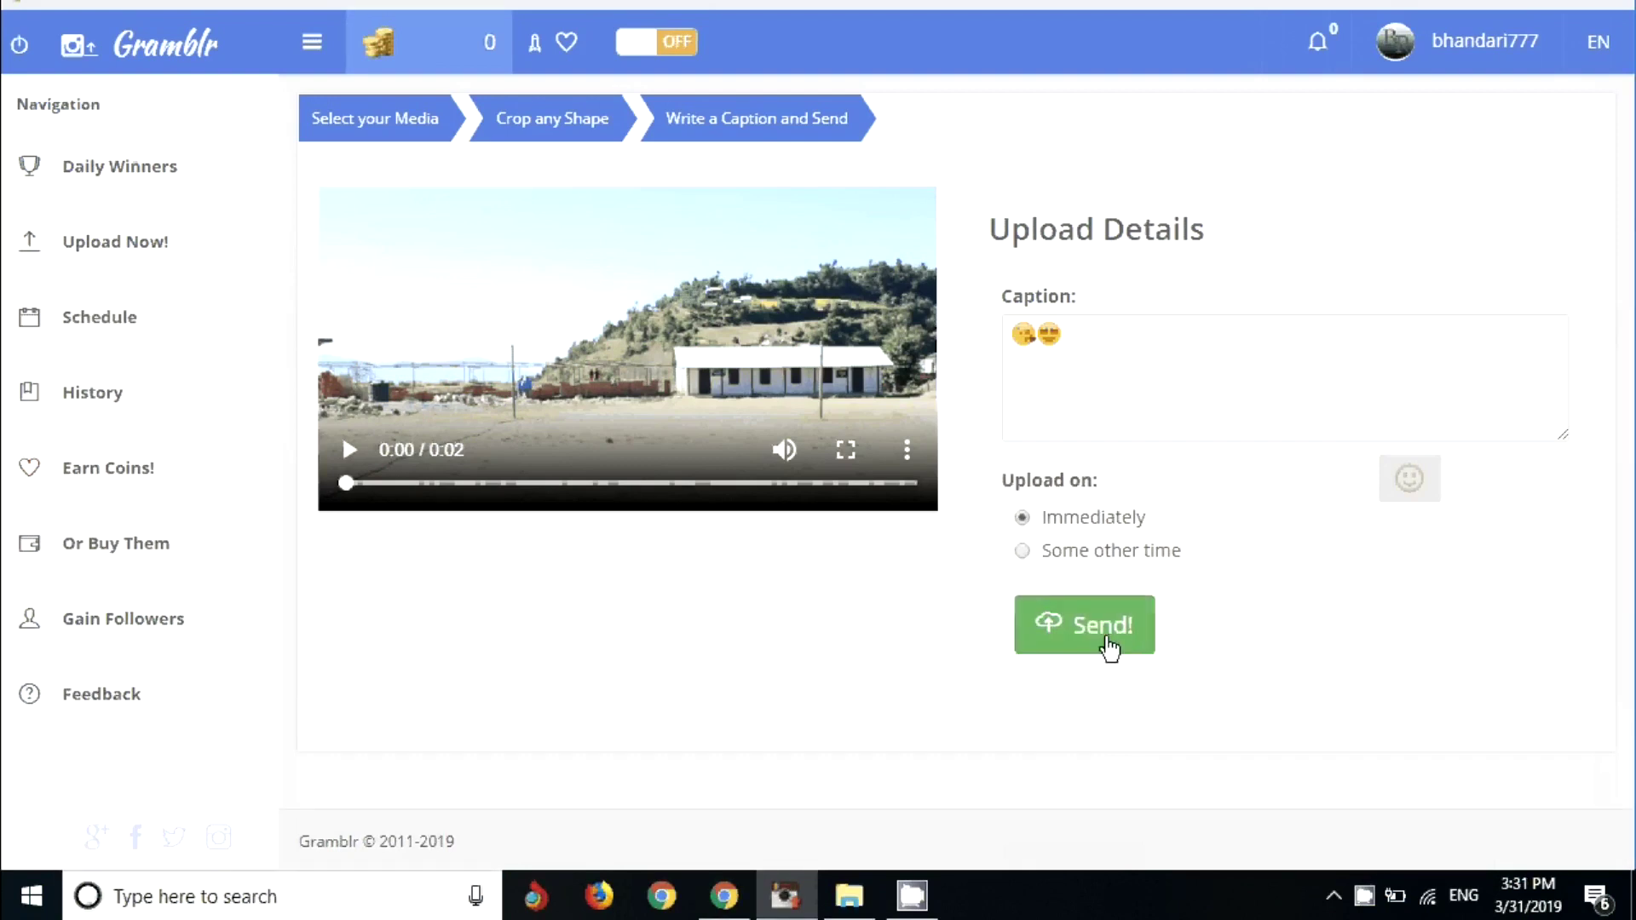
left_click(1088, 633)
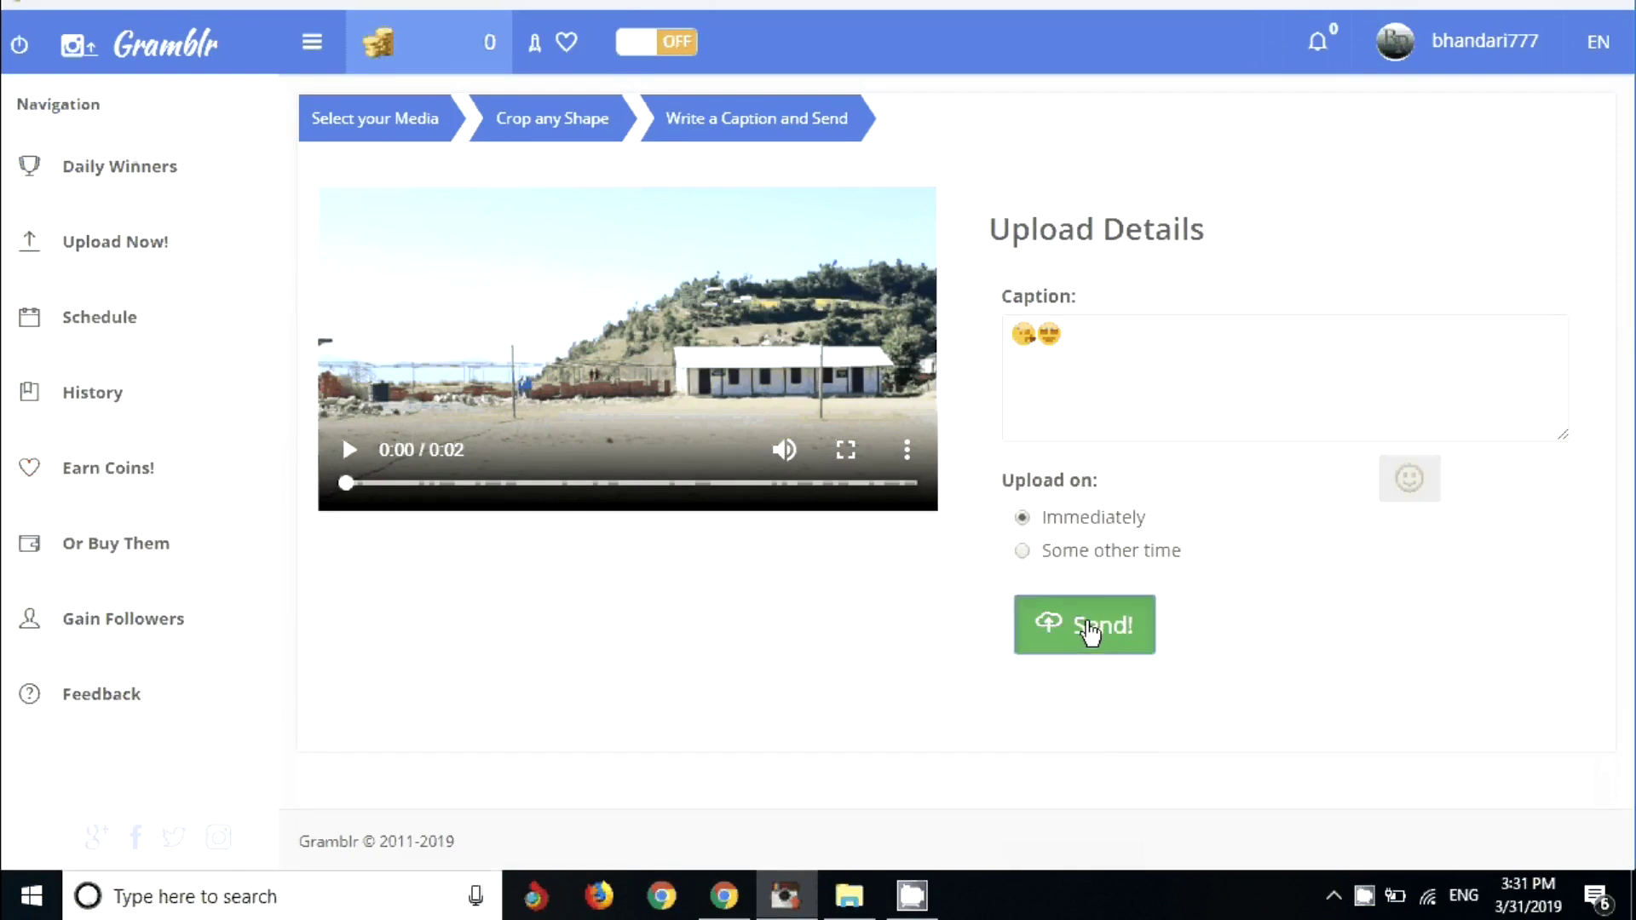